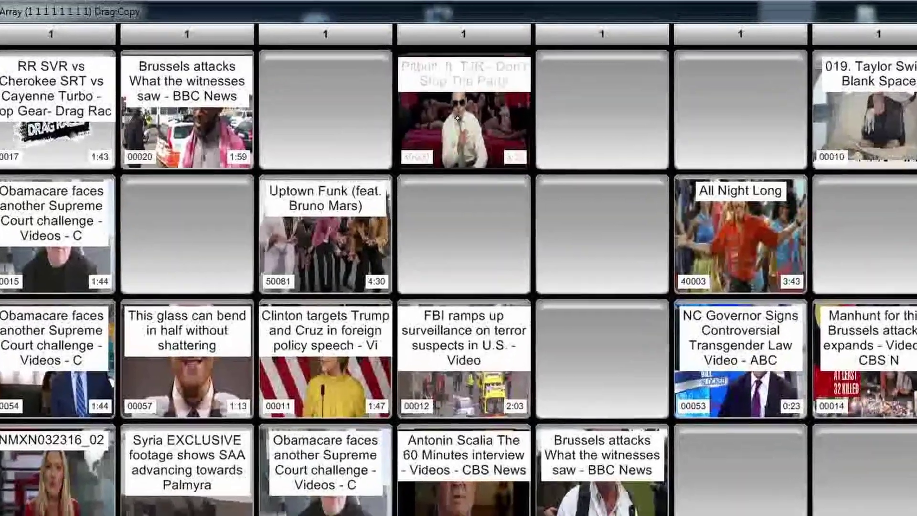
- Choose array page 1 from the page list and advance to page 2
{"action": "left_click", "coordinate": [538, 70]}
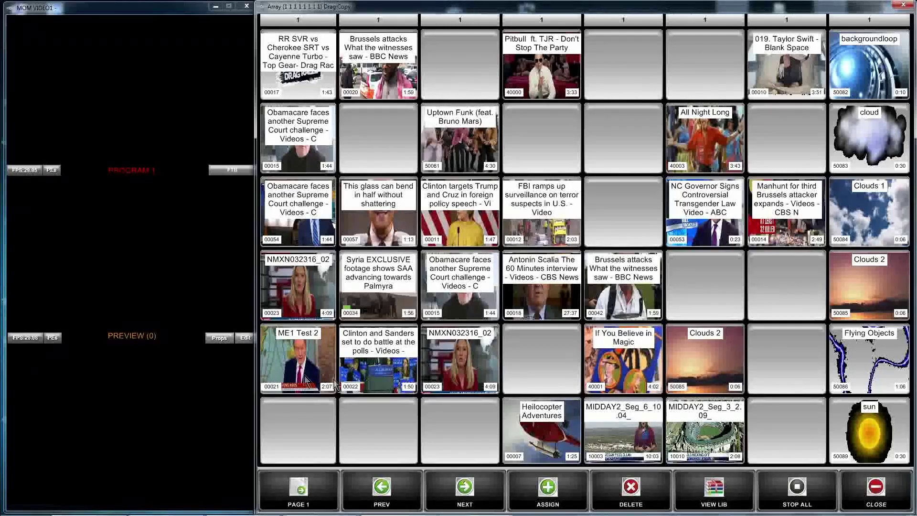
{"action": "left_click", "coordinate": [297, 491]}
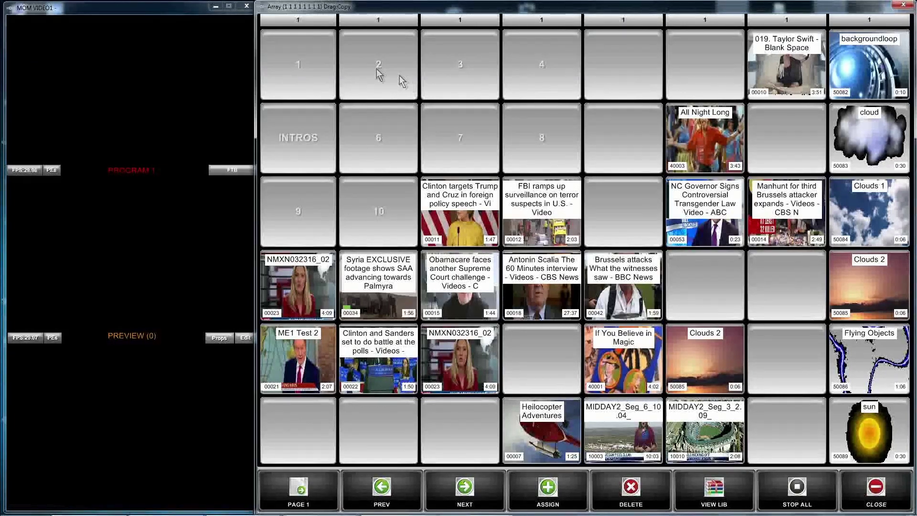
{"action": "left_click", "coordinate": [310, 70]}
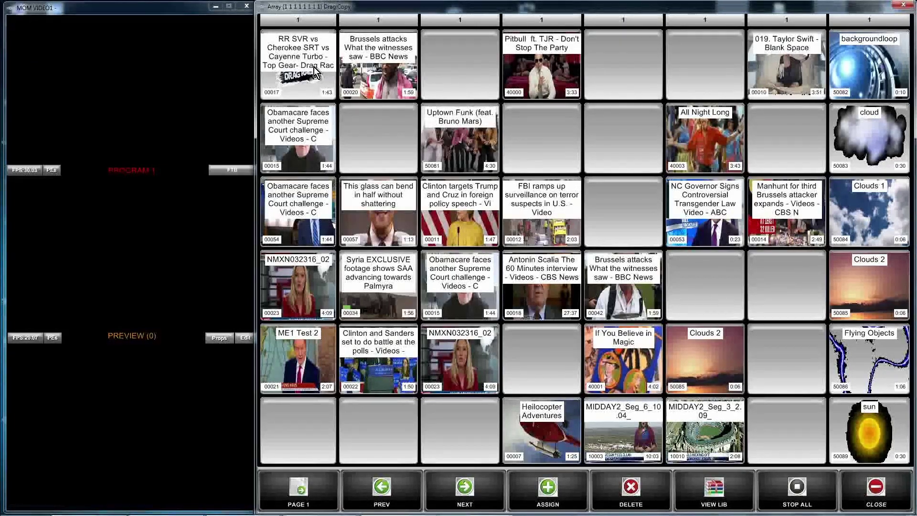
{"action": "left_click", "coordinate": [463, 489]}
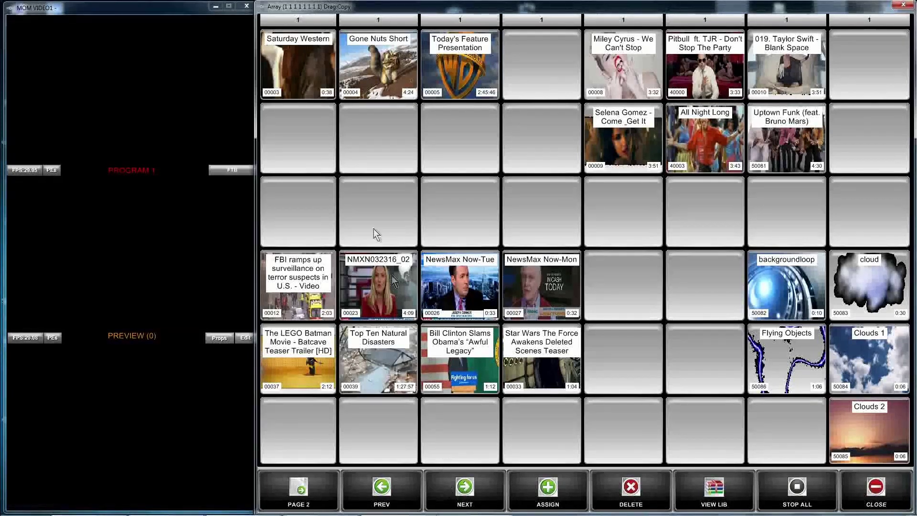
- Jump to the INTROS array page and return to page 1
{"action": "left_click", "coordinate": [309, 492]}
{"action": "left_click", "coordinate": [296, 142]}
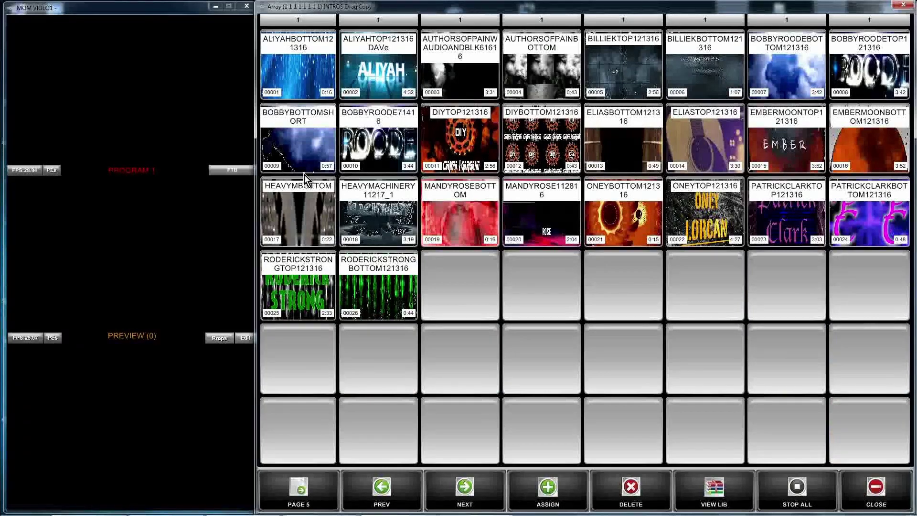
{"action": "left_click", "coordinate": [307, 498]}
{"action": "left_click", "coordinate": [294, 71]}
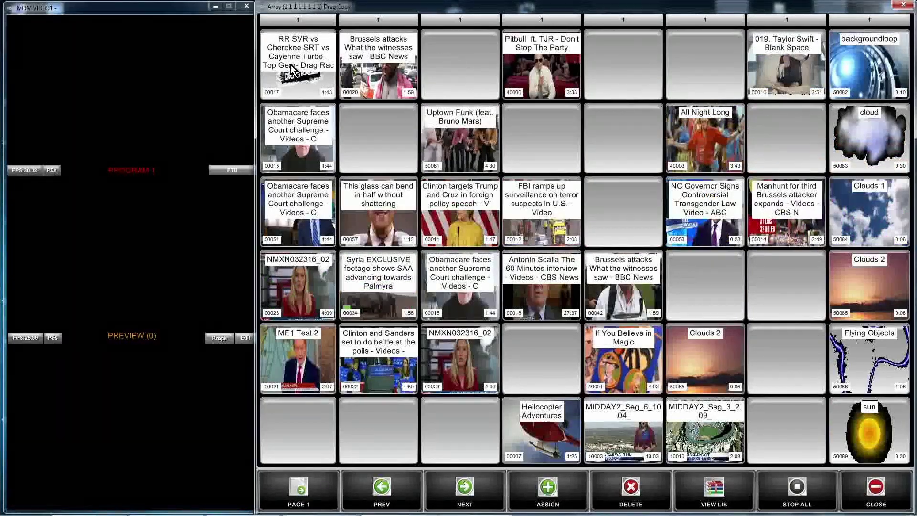
- Open the cut library and view its list of groups, keeping the NEWS group selected
{"action": "left_click", "coordinate": [547, 136]}
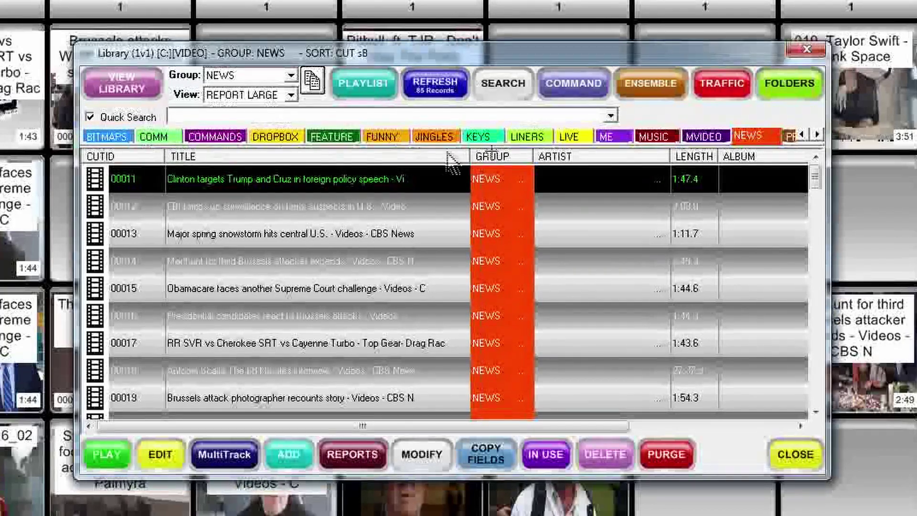
{"action": "left_click", "coordinate": [294, 78]}
{"action": "left_click_drag", "start_coordinate": [290, 184], "coordinate": [292, 114]}
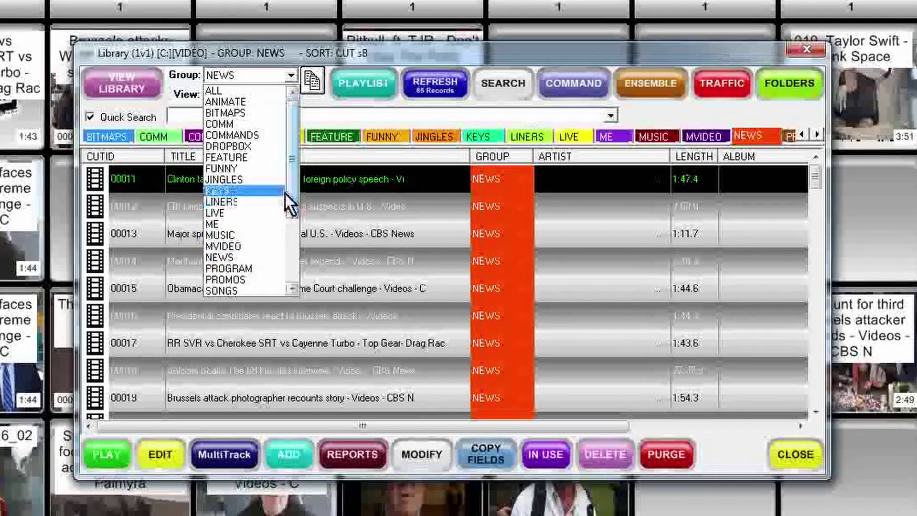
{"action": "left_click", "coordinate": [569, 236]}
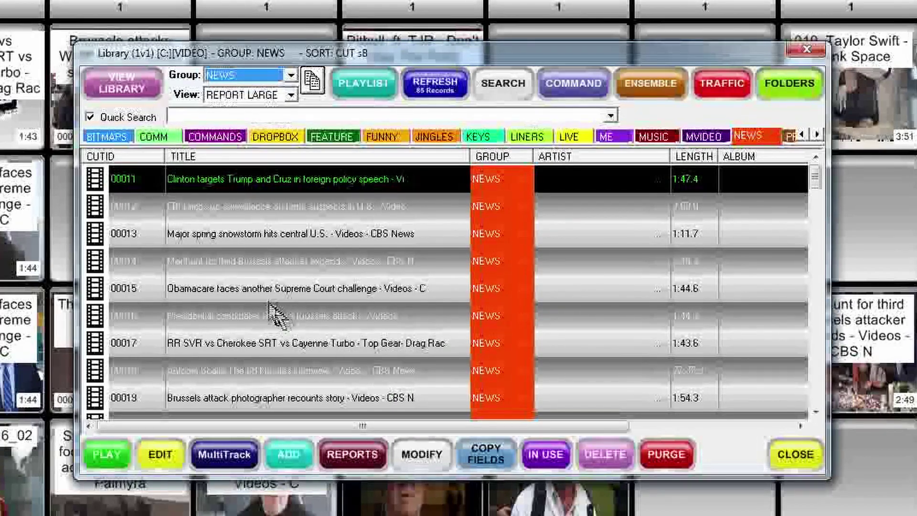
- Assign the library cut "Major spring snowstorm hits central U.S." to the empty second button of the array's last row and close the library
{"action": "left_click", "coordinate": [244, 234]}
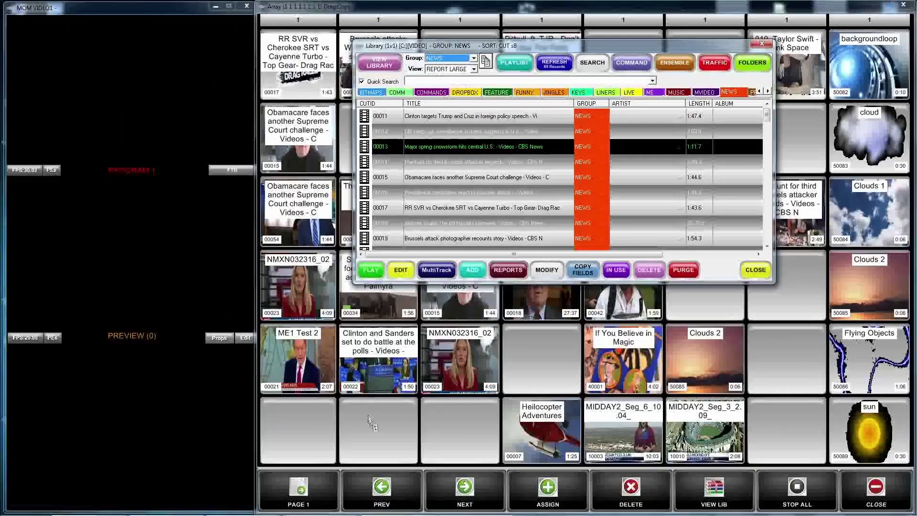
{"action": "left_click_drag", "start_coordinate": [374, 429], "coordinate": [376, 425]}
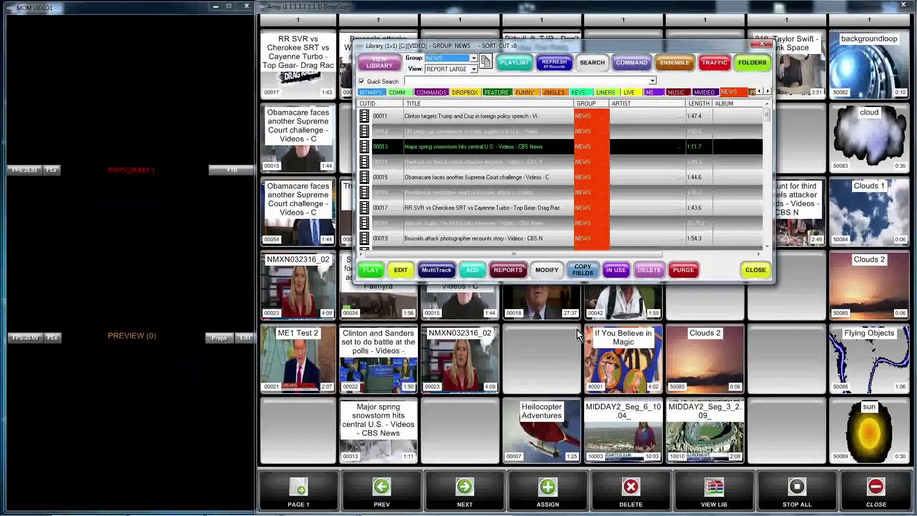
{"action": "left_click", "coordinate": [756, 271]}
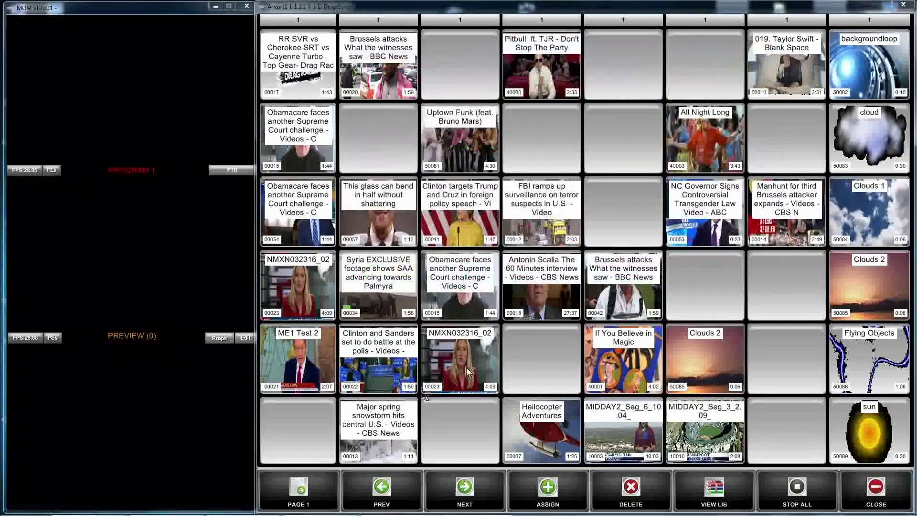
- Play the snowstorm clip from the array and preview the library cut "Brussels attack photographer recounts story"
{"action": "left_click", "coordinate": [373, 438]}
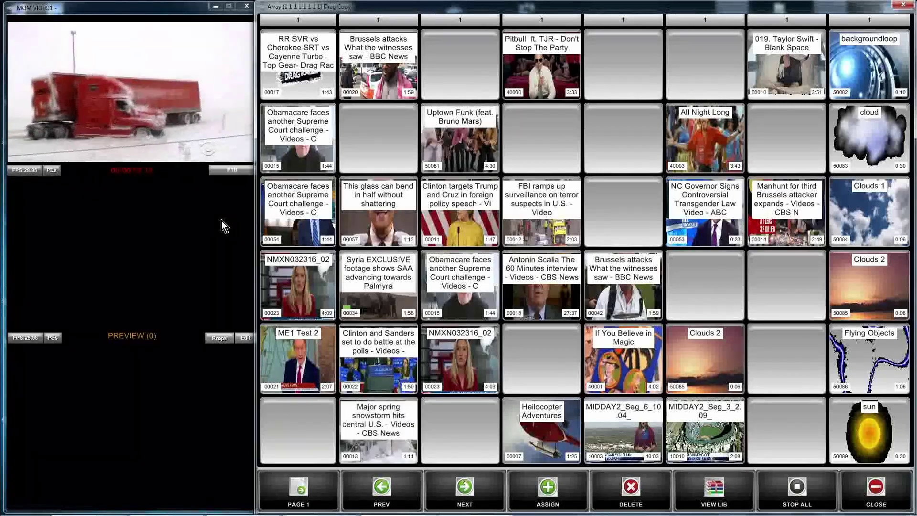
{"action": "key", "text": "ctrl+l"}
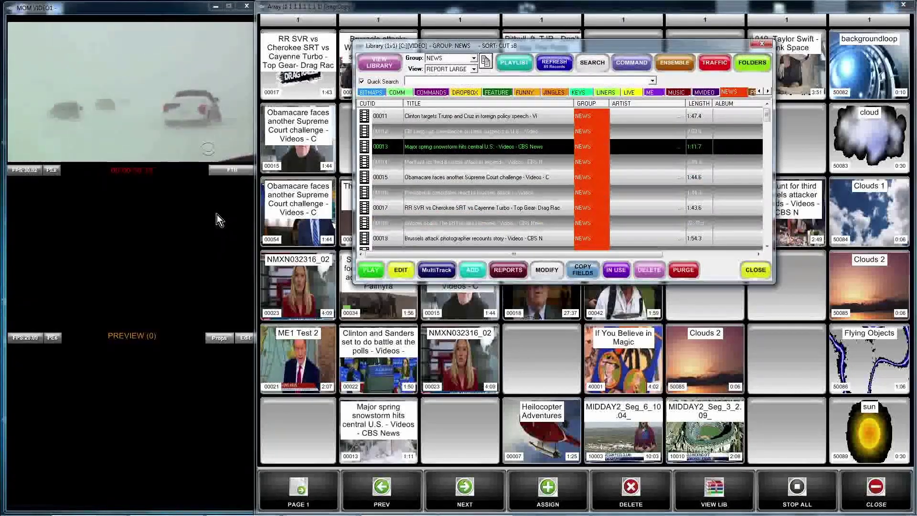
{"action": "left_click", "coordinate": [451, 239]}
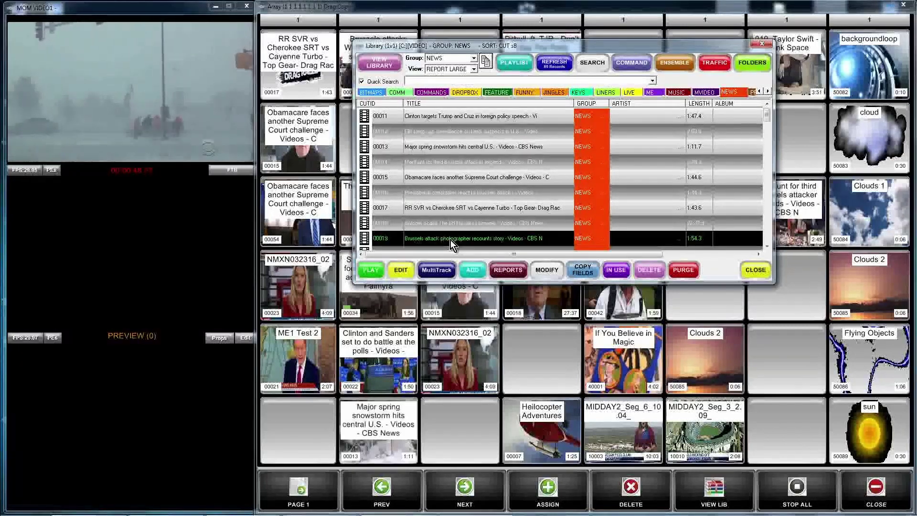
{"action": "left_click", "coordinate": [372, 271]}
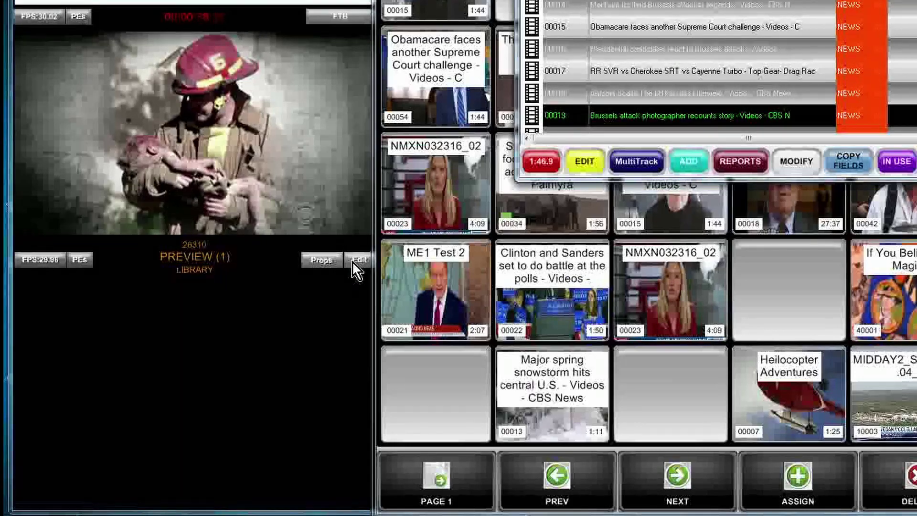
- Scrub the previewed Brussels cut to about 25 seconds with the preview's edit controls and end the preview
{"action": "left_click", "coordinate": [356, 261]}
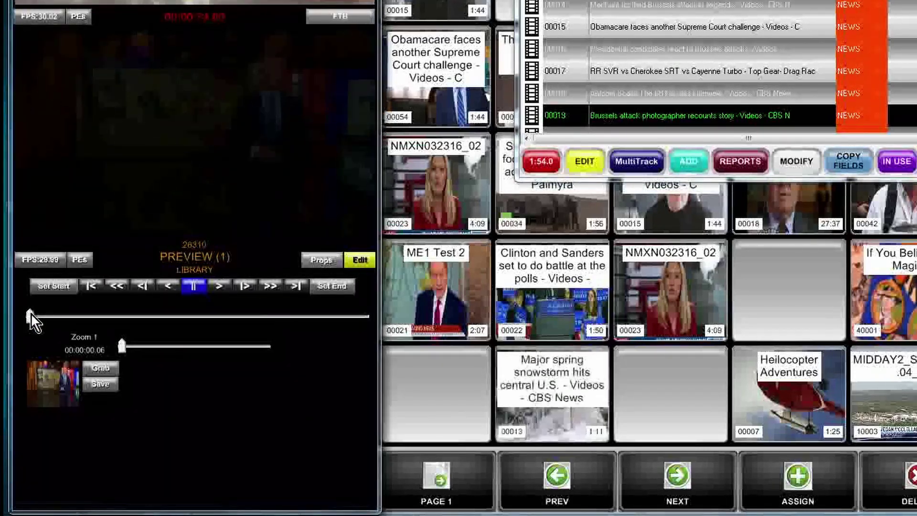
{"action": "left_click_drag", "start_coordinate": [32, 315], "coordinate": [107, 330]}
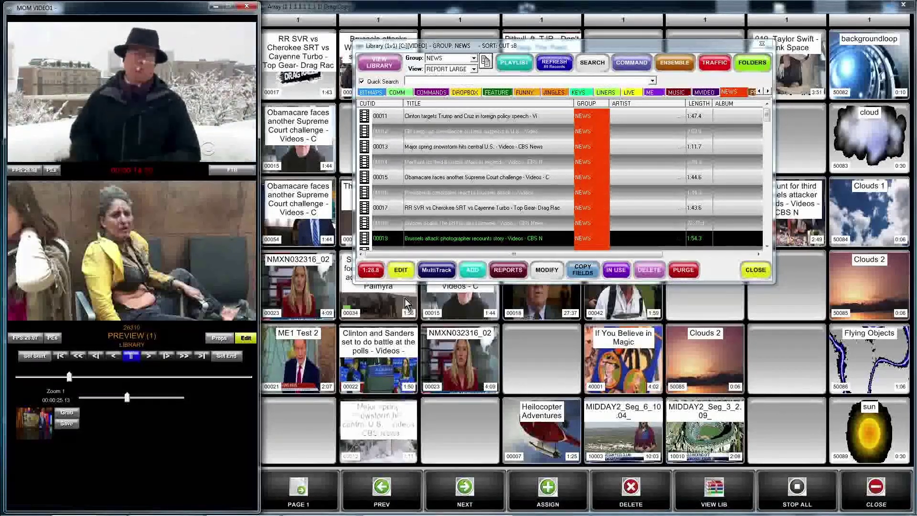
{"action": "left_click", "coordinate": [758, 273]}
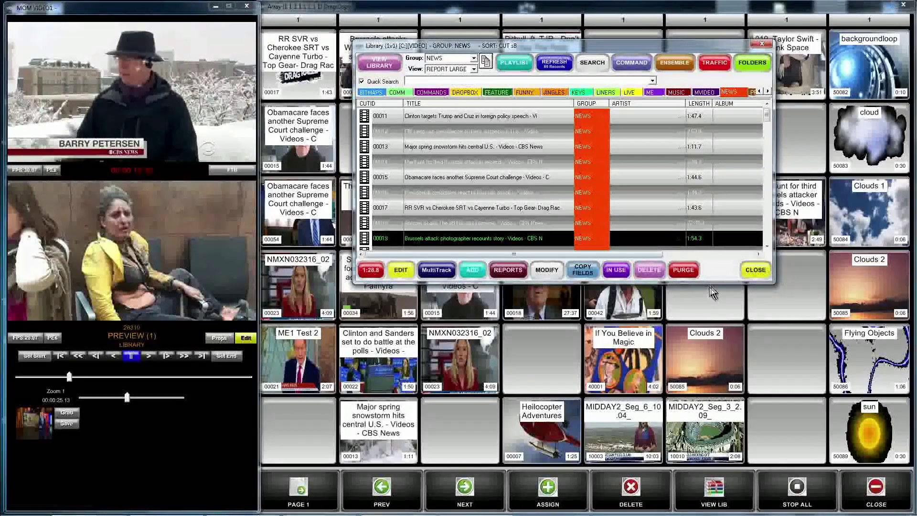
{"action": "left_click", "coordinate": [245, 340]}
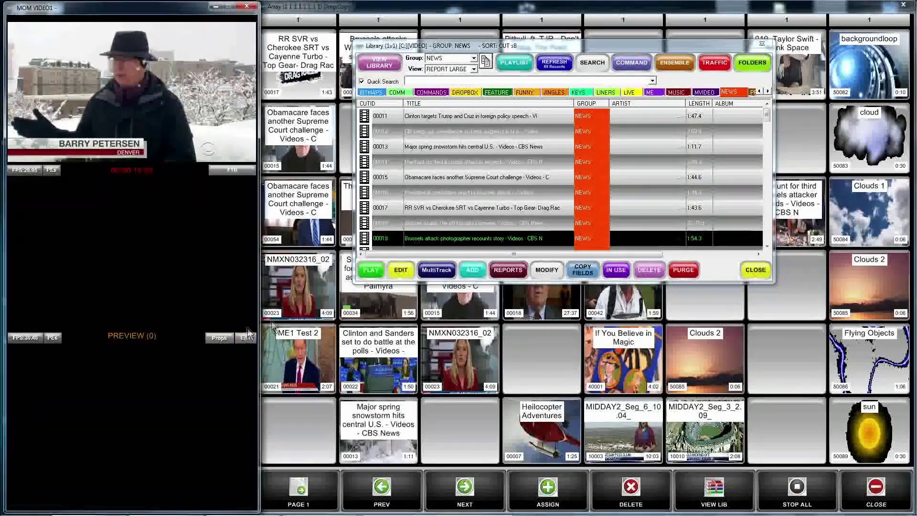
- Close the library and stop all playback, including the snowstorm clip
{"action": "left_click", "coordinate": [759, 271]}
{"action": "left_click", "coordinate": [387, 430]}
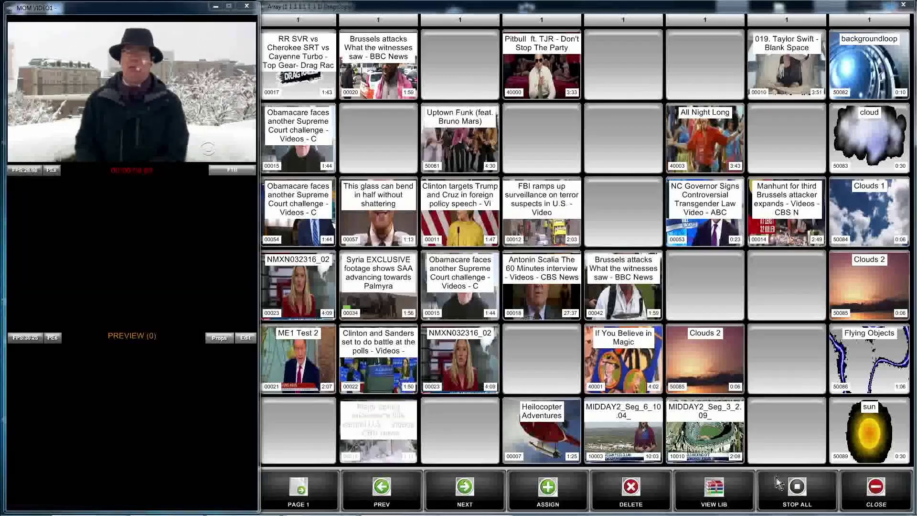
{"action": "left_click", "coordinate": [797, 488]}
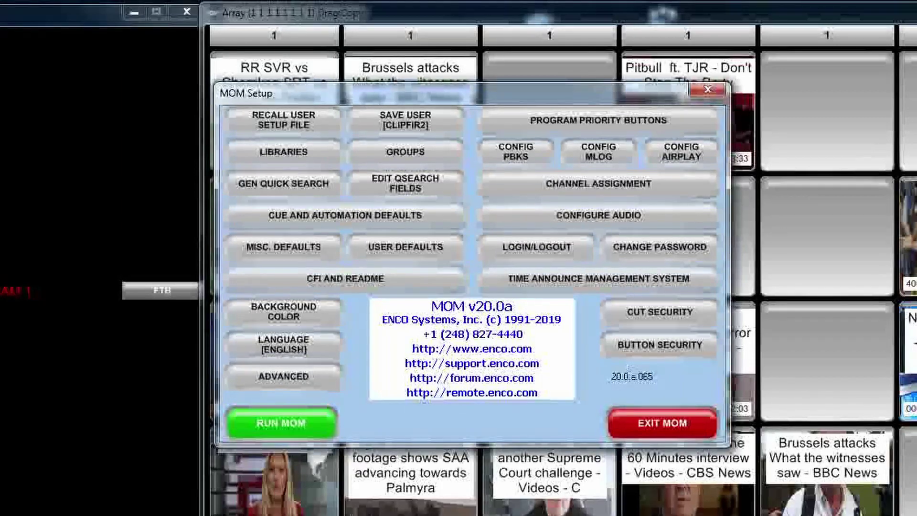
- View the list of saved user setup files and close it without loading one
{"action": "left_click", "coordinate": [279, 125]}
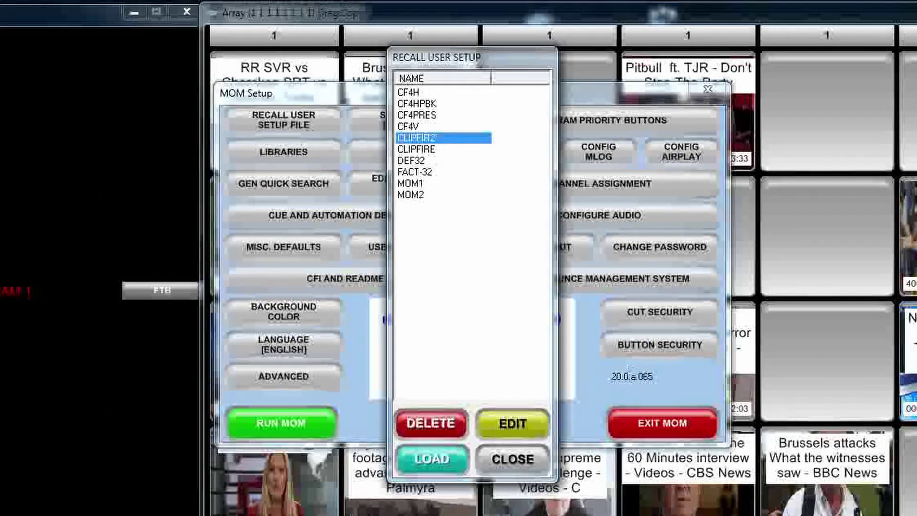
{"action": "left_click", "coordinate": [516, 461]}
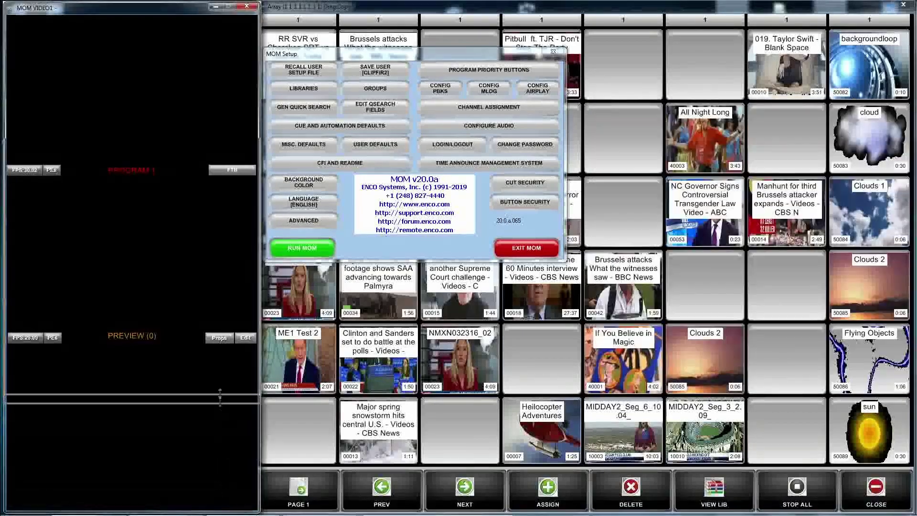
{"action": "left_click_drag", "start_coordinate": [223, 425], "coordinate": [227, 436]}
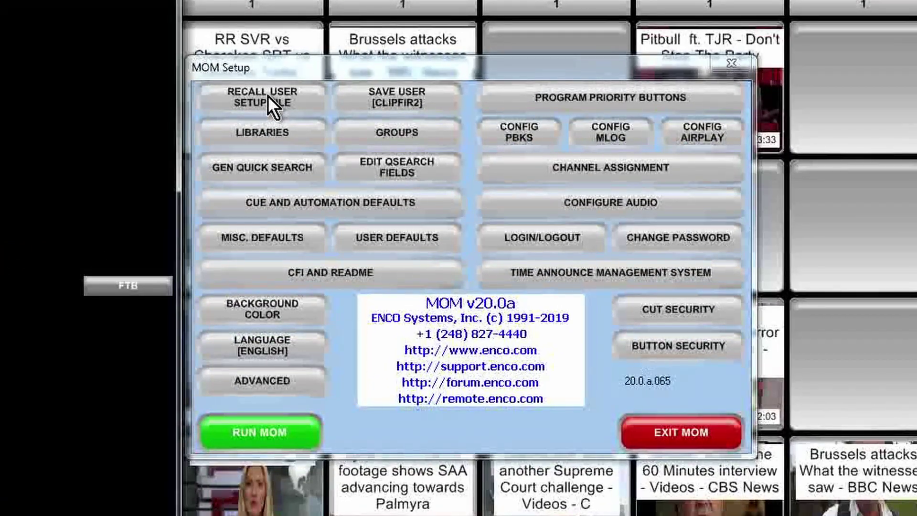
- Load the CLIPFIRE user setup file and run MOM with it
{"action": "left_click", "coordinate": [277, 97]}
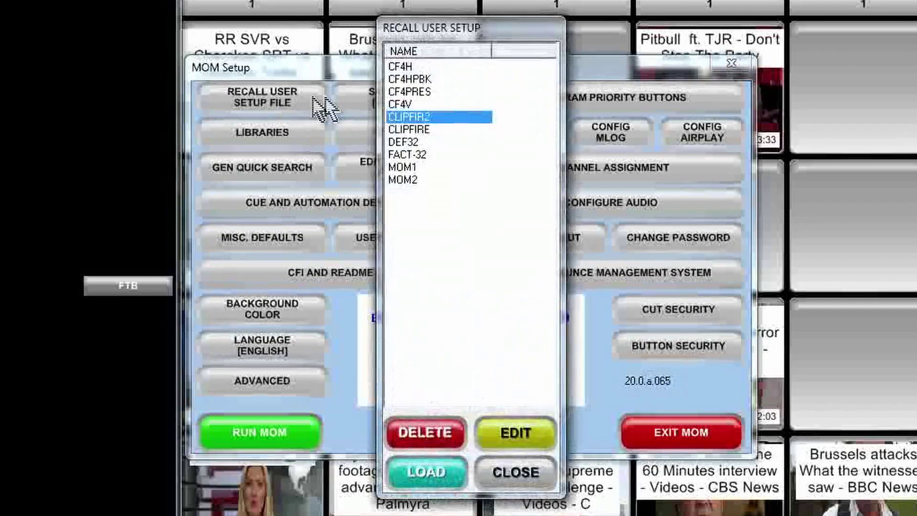
{"action": "left_click", "coordinate": [410, 129]}
{"action": "left_click", "coordinate": [425, 472]}
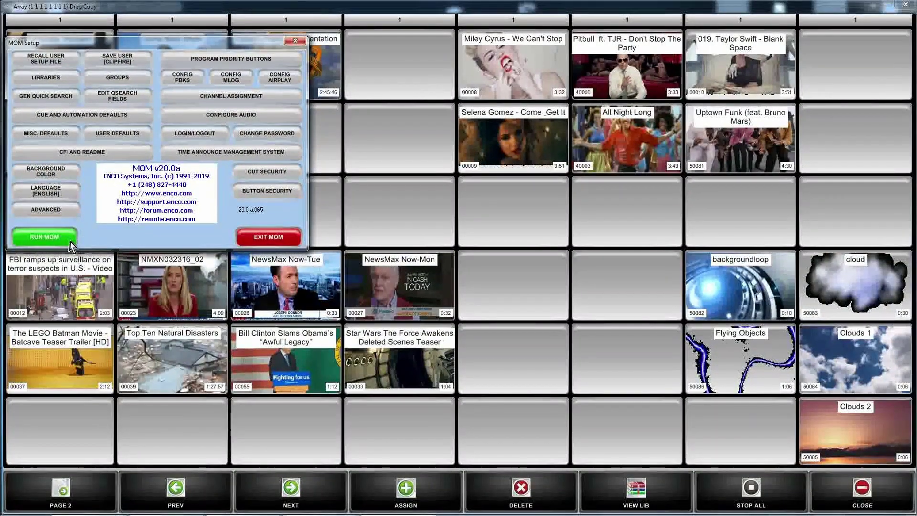
{"action": "left_click", "coordinate": [71, 239]}
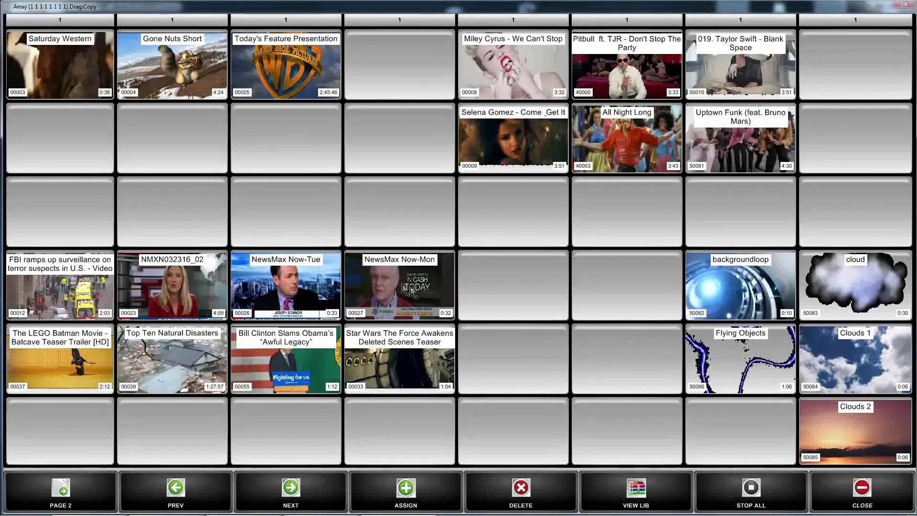
- Close the REG folder window and switch the array to page 1
{"action": "left_click", "coordinate": [65, 506]}
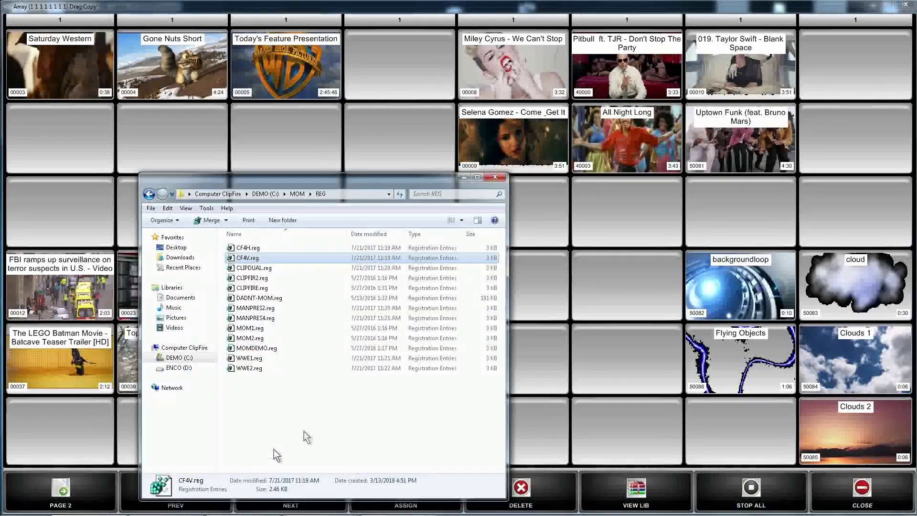
{"action": "left_click", "coordinate": [495, 176]}
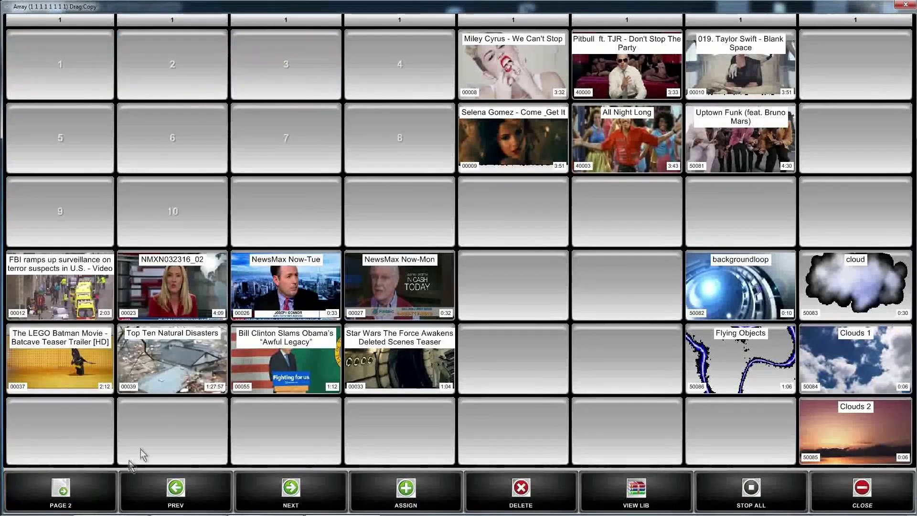
{"action": "left_click", "coordinate": [65, 67]}
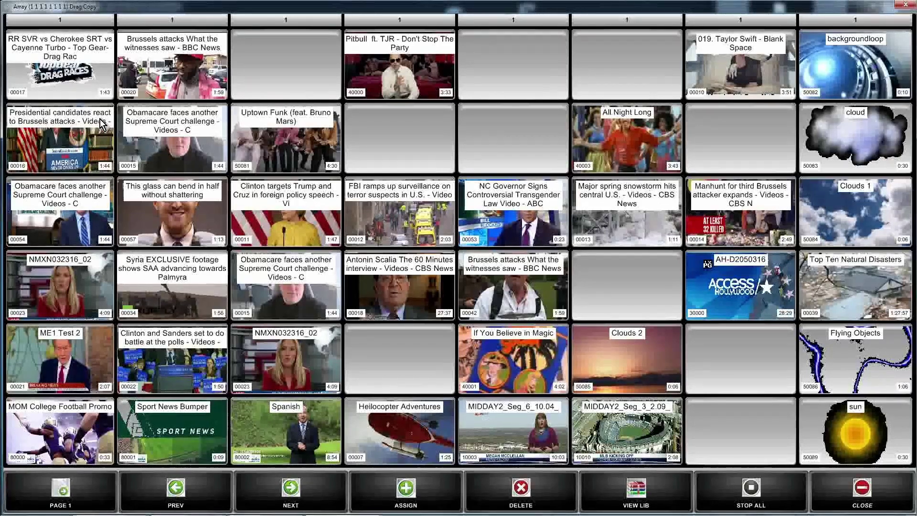
- Recall the CF4H user setup file and run MOM with it
{"action": "left_click", "coordinate": [44, 486]}
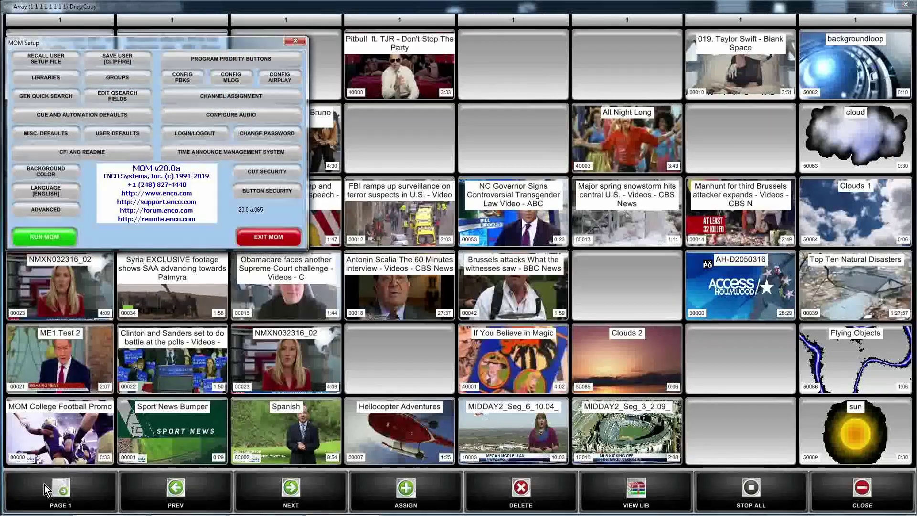
{"action": "left_click", "coordinate": [46, 58]}
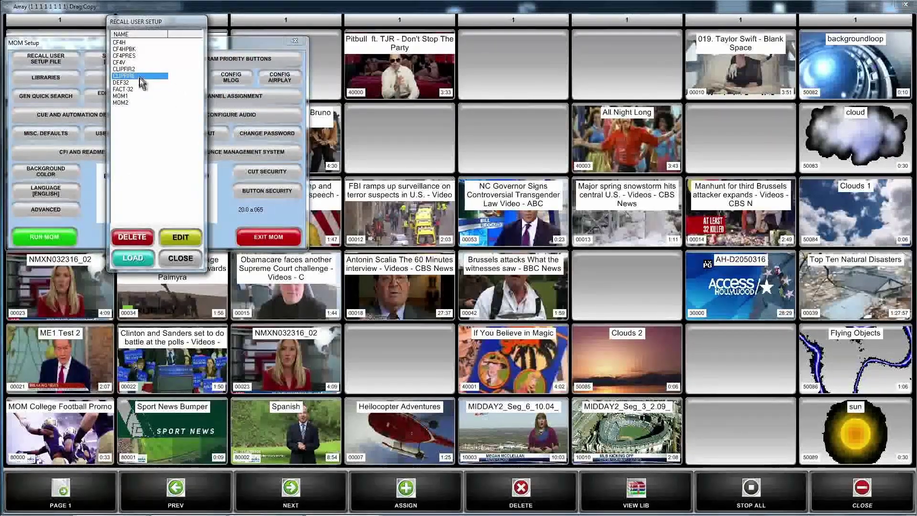
{"action": "left_click", "coordinate": [123, 42]}
{"action": "left_click", "coordinate": [128, 257]}
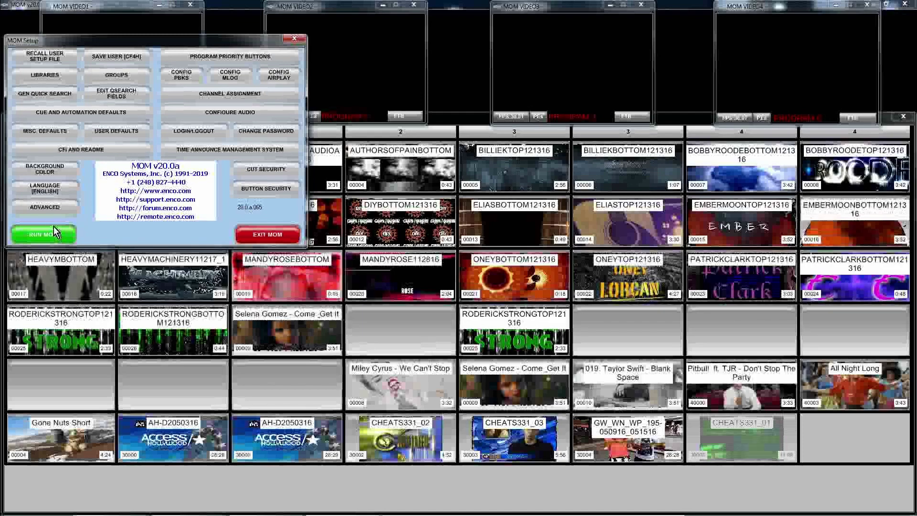
{"action": "left_click", "coordinate": [55, 234]}
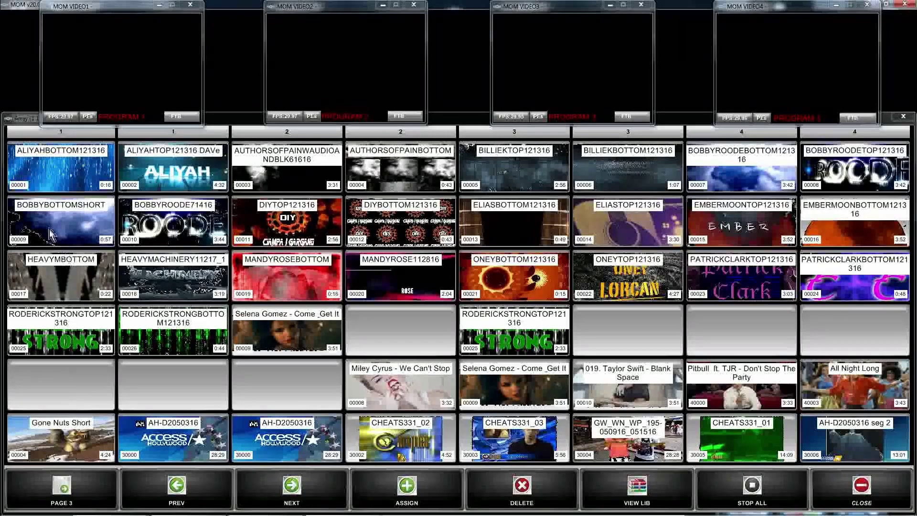
- Play the DIYBOTTOM121316 and EMBERMOONTOP121316 clips from the array, and stop all playback
{"action": "left_click", "coordinate": [410, 218]}
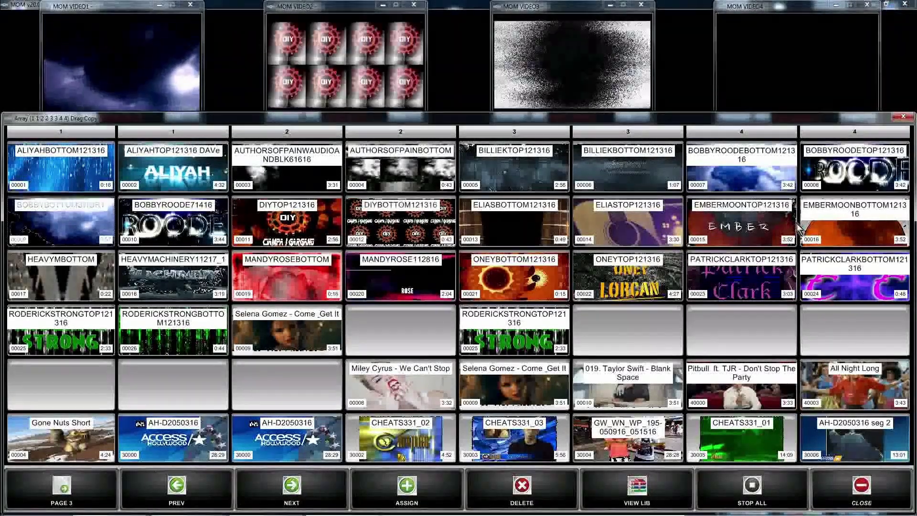
{"action": "left_click", "coordinate": [765, 223]}
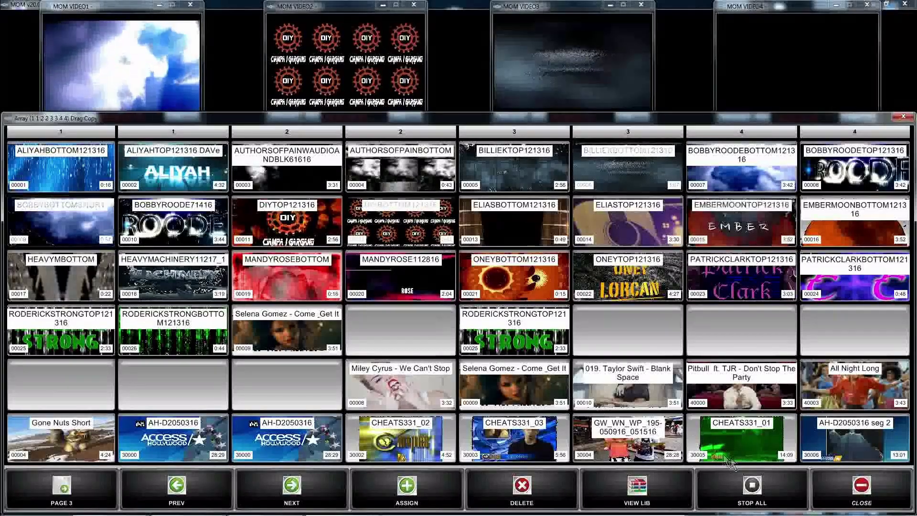
{"action": "left_click", "coordinate": [764, 499]}
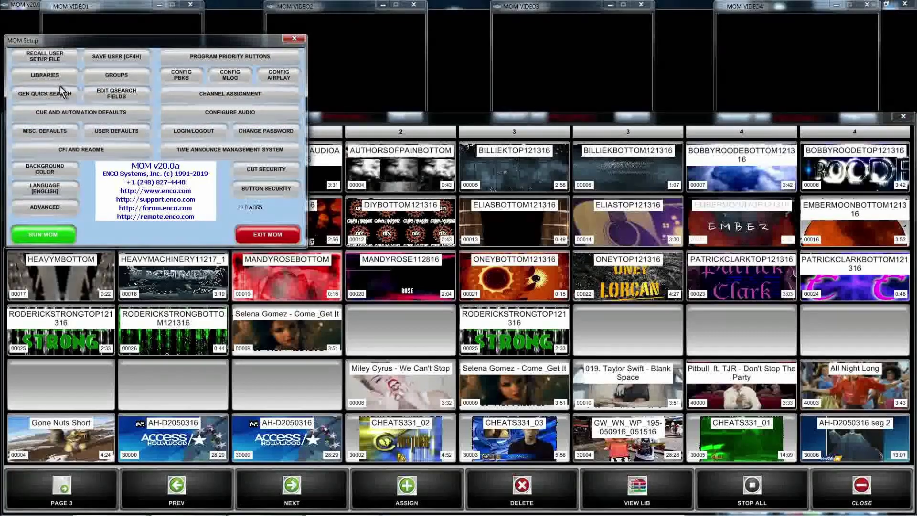
- Recall the CF4V user setup file and run MOM with it
{"action": "left_click", "coordinate": [56, 61]}
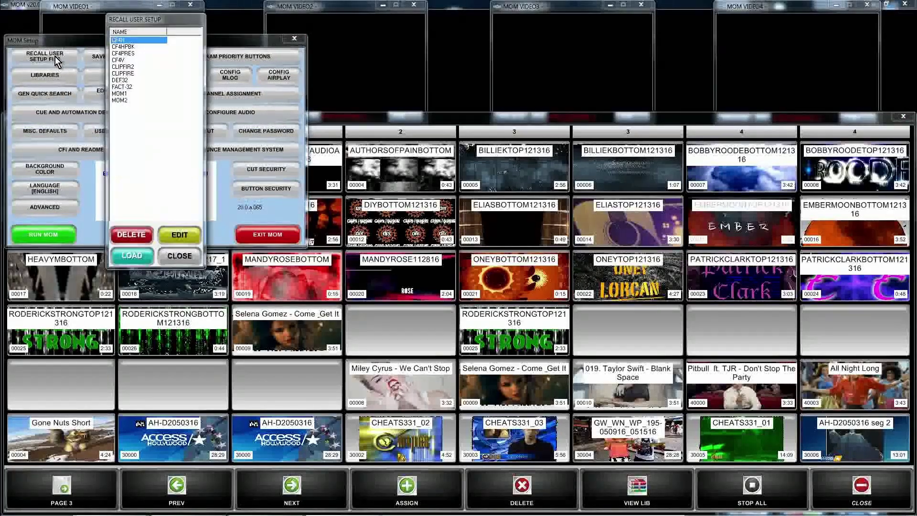
{"action": "left_click", "coordinate": [123, 60]}
{"action": "left_click", "coordinate": [133, 256]}
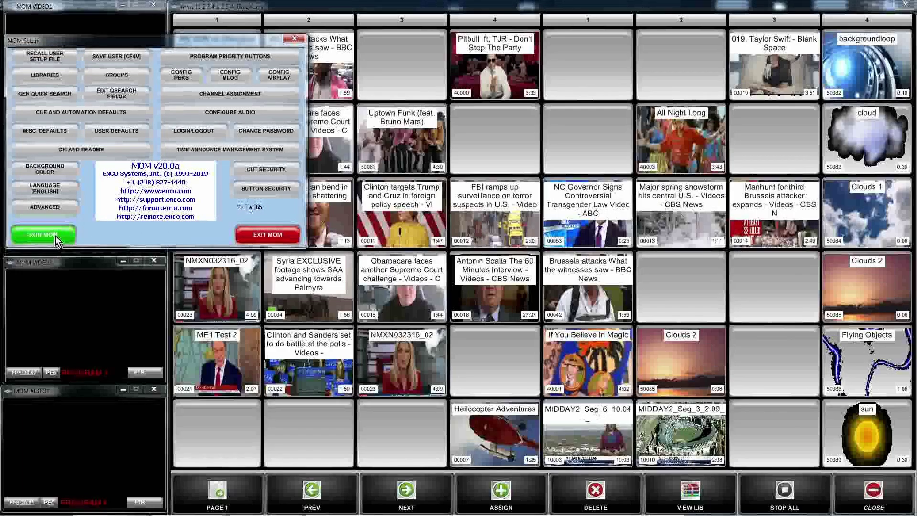
{"action": "left_click", "coordinate": [43, 235]}
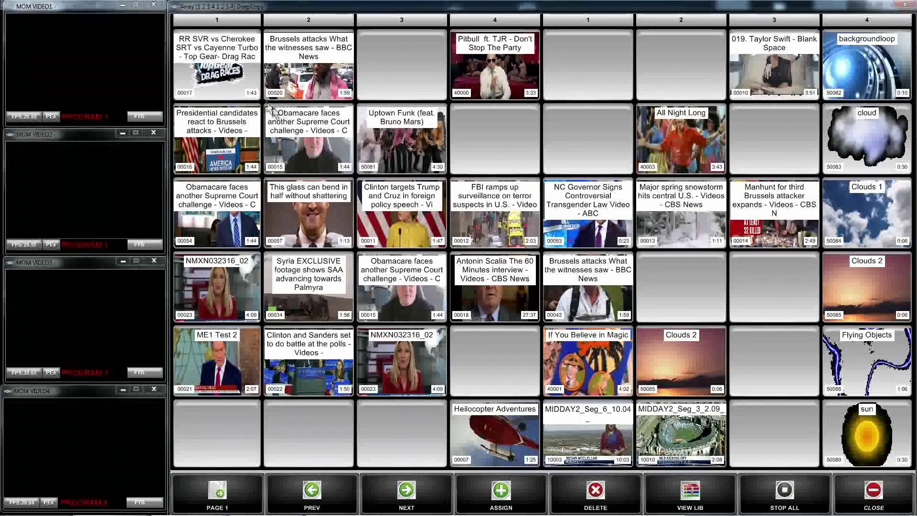
- Play the "RR SVR vs Cherokee SRT vs Cayenne Turbo" clip and the "Clinton targets Trump and Cruz" clip from the array
{"action": "left_click", "coordinate": [227, 77]}
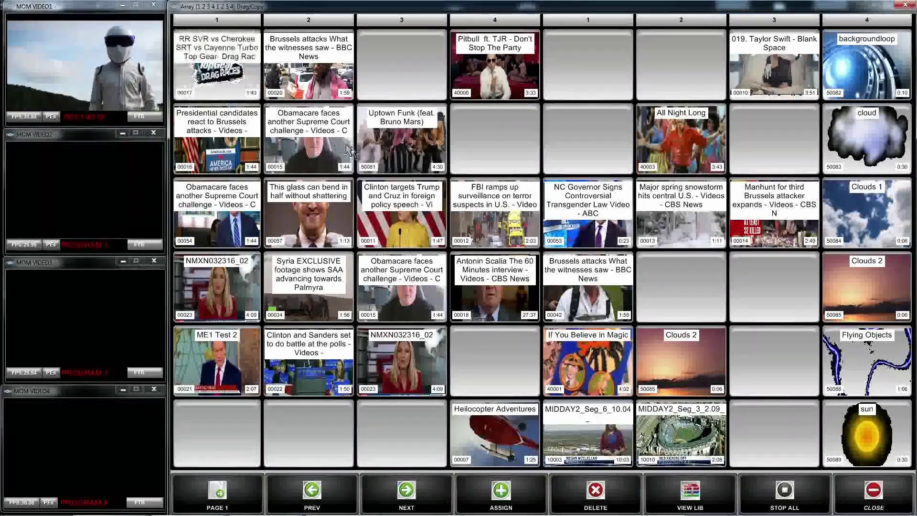
{"action": "left_click", "coordinate": [420, 217]}
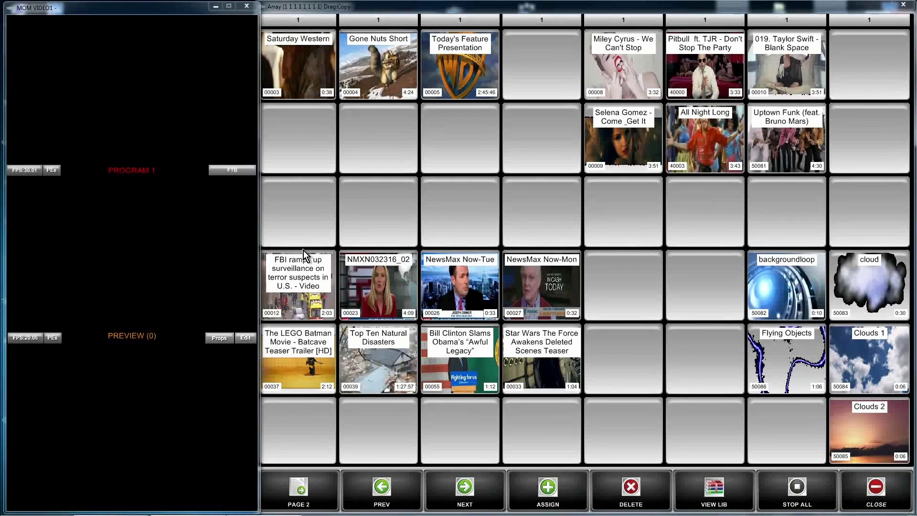
- Minimize the video output window and open the ENCO Imaging subfolder of Sample Video beside the MOM array and library
{"action": "left_click", "coordinate": [215, 7]}
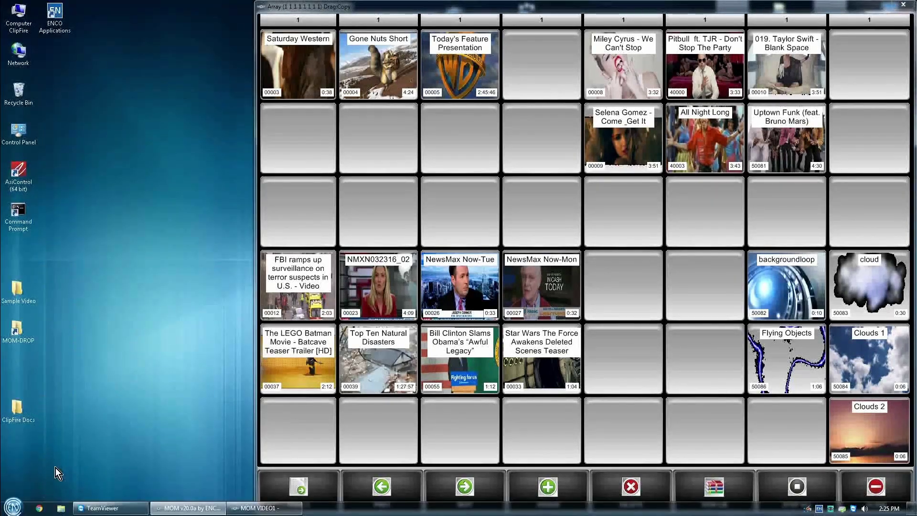
{"action": "double_click", "coordinate": [15, 288]}
{"action": "left_click_drag", "start_coordinate": [316, 183], "coordinate": [218, 79]}
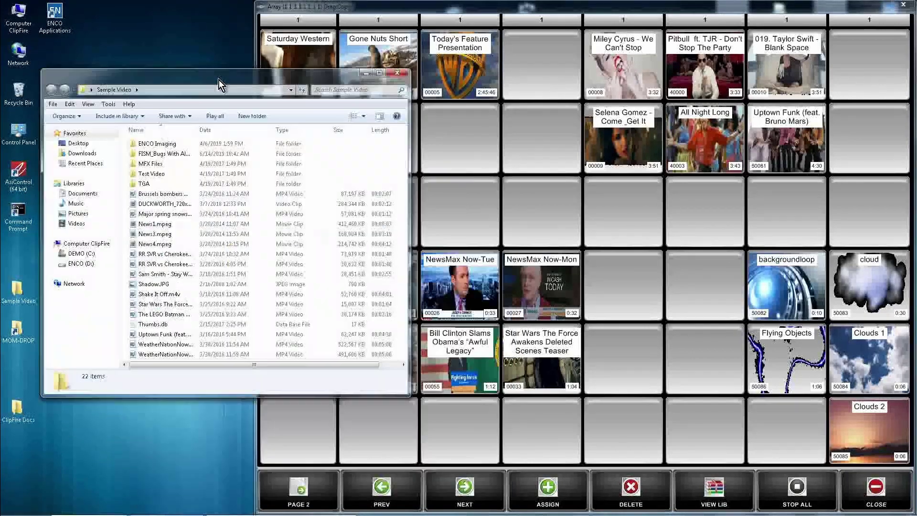
{"action": "left_click", "coordinate": [278, 451]}
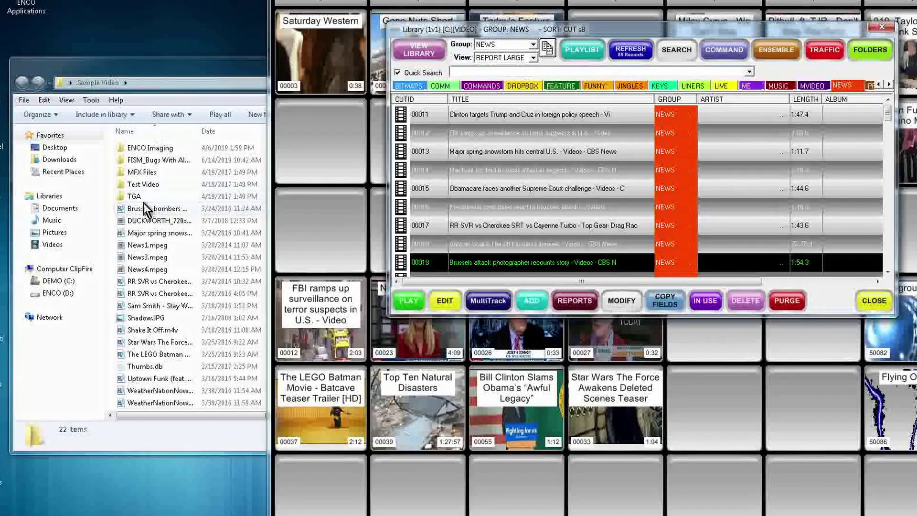
{"action": "double_click", "coordinate": [141, 148]}
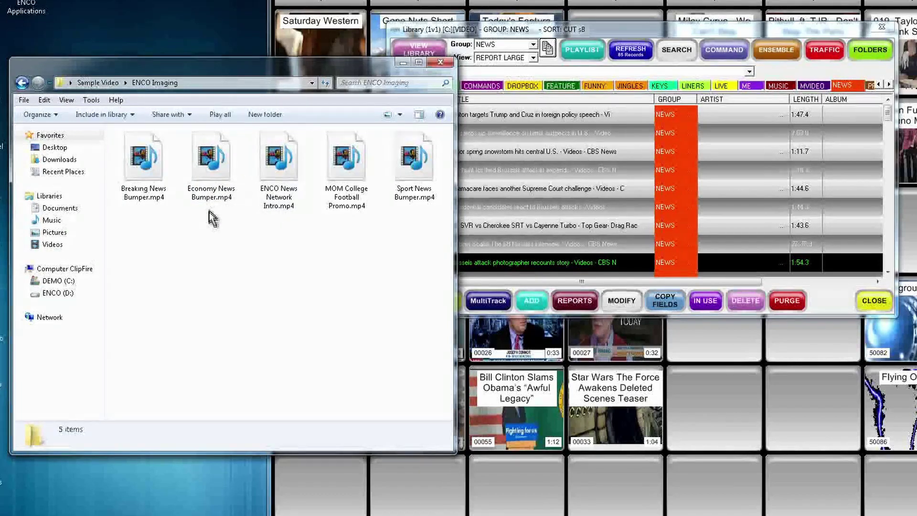
- Add Economy News Bumper.mp4 to the library in the NEWS group, assigning the next cut ID of that group
{"action": "left_click_drag", "start_coordinate": [209, 168], "coordinate": [555, 168]}
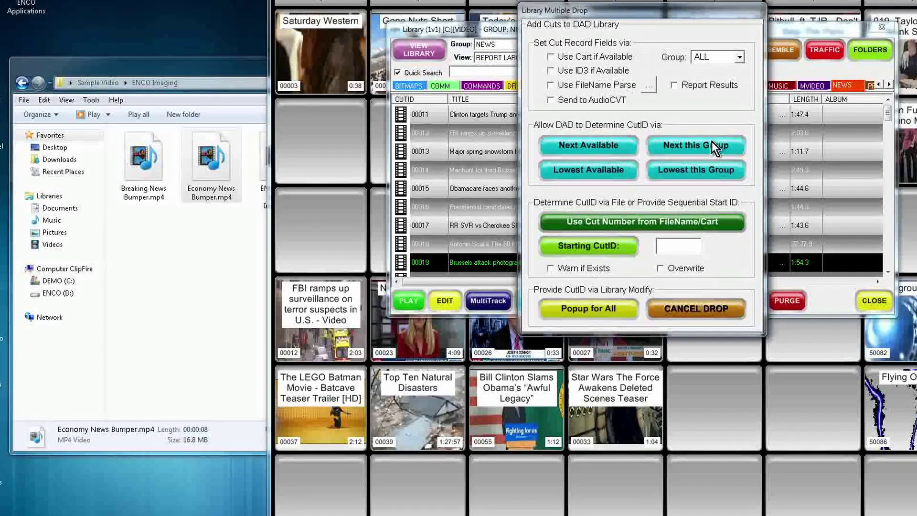
{"action": "left_click", "coordinate": [740, 59]}
{"action": "left_click", "coordinate": [714, 222]}
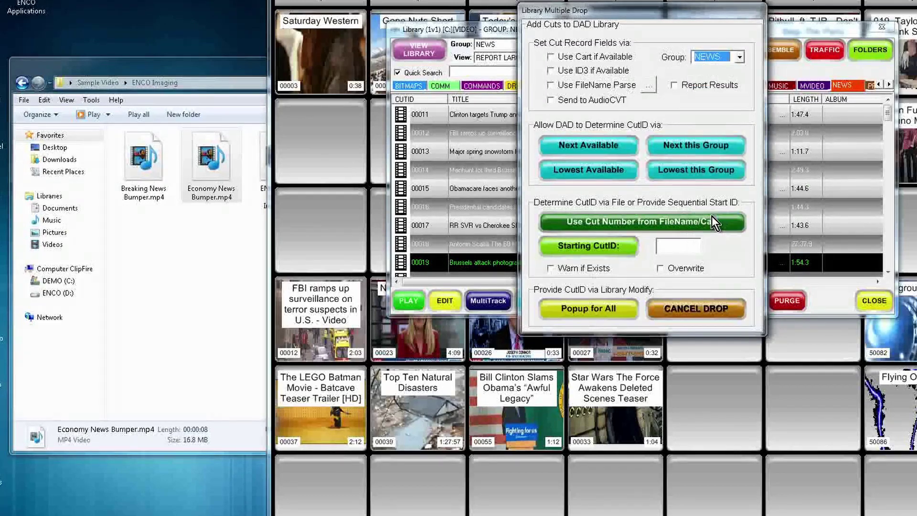
{"action": "left_click", "coordinate": [696, 150]}
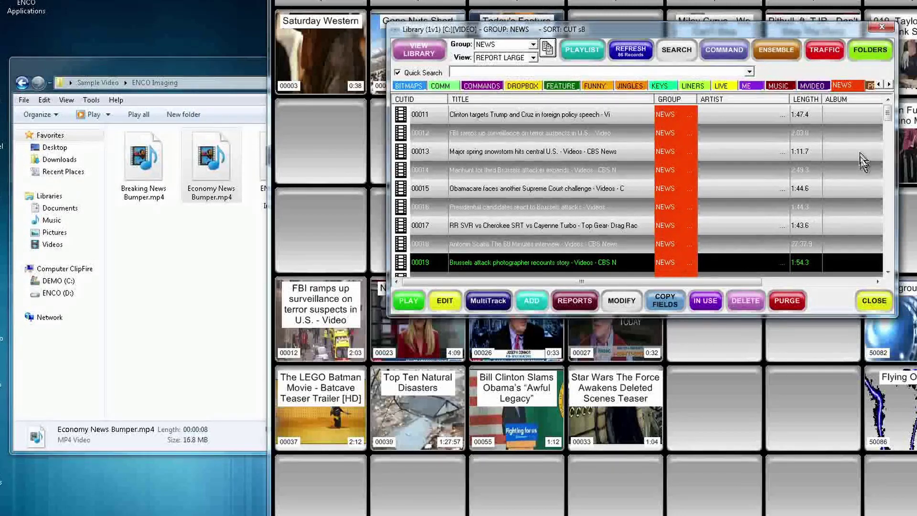
- Preview the newly added Economy News Bumper, cut 10040, from the end of the NEWS list and stop it
{"action": "left_click_drag", "start_coordinate": [889, 115], "coordinate": [891, 261]}
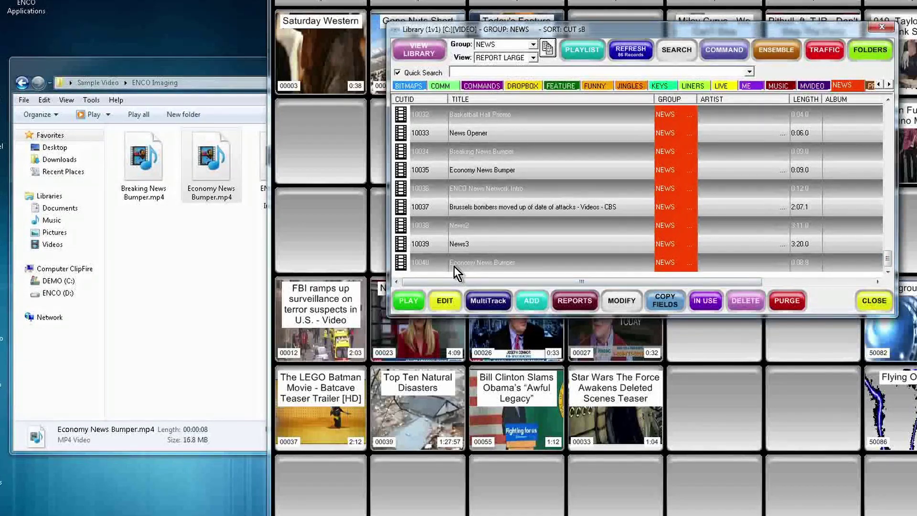
{"action": "left_click", "coordinate": [492, 264]}
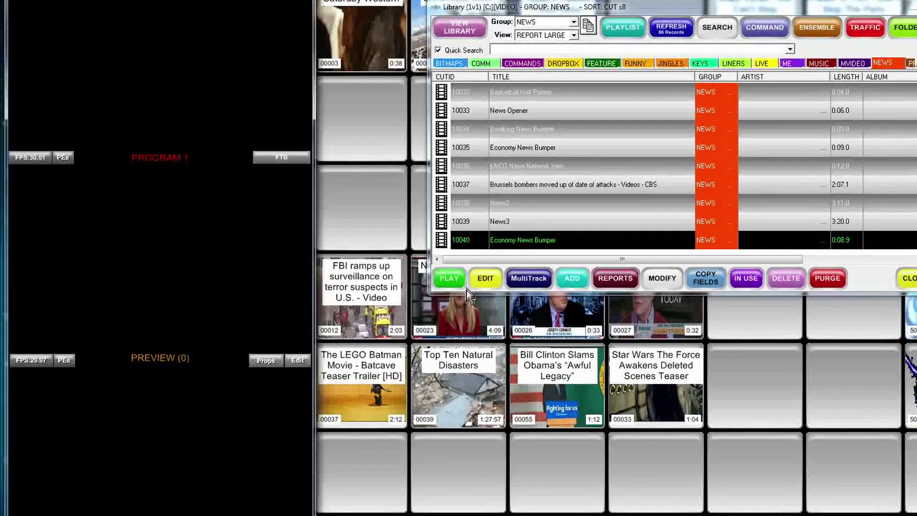
{"action": "left_click", "coordinate": [448, 278]}
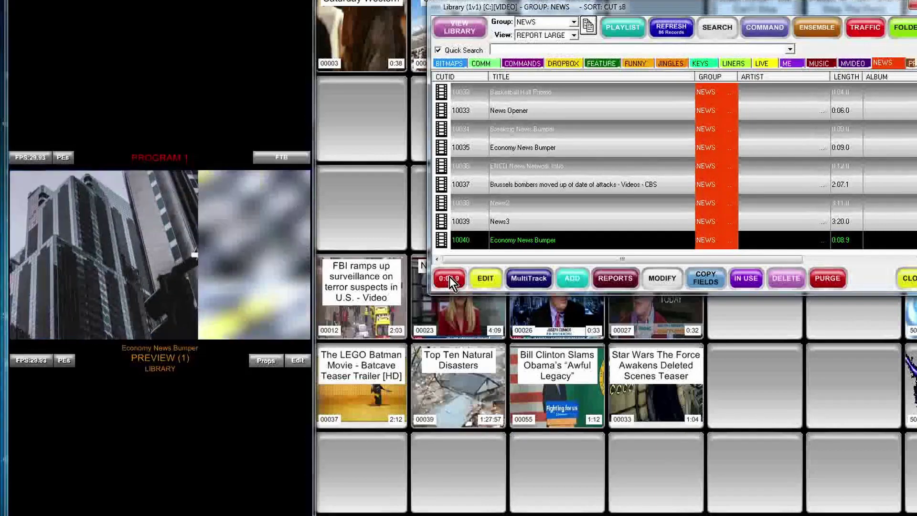
{"action": "left_click", "coordinate": [449, 276]}
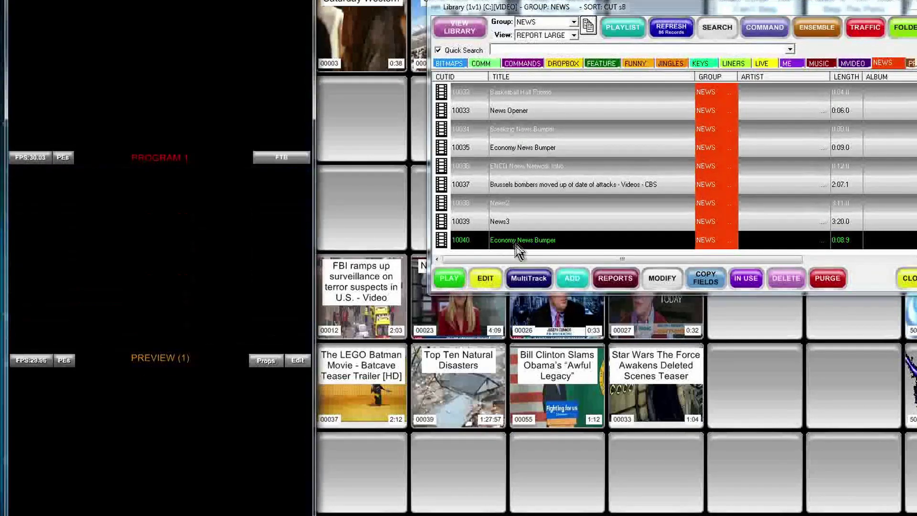
- Assign Economy News Bumper to the empty array button below Top Ten Natural Disasters, and play and stop it there
{"action": "left_click_drag", "start_coordinate": [521, 240], "coordinate": [458, 469]}
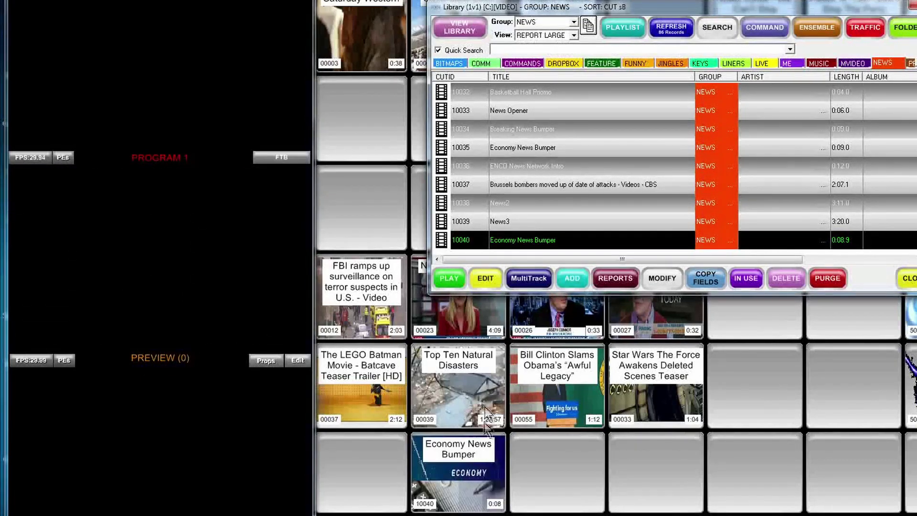
{"action": "left_click", "coordinate": [469, 472]}
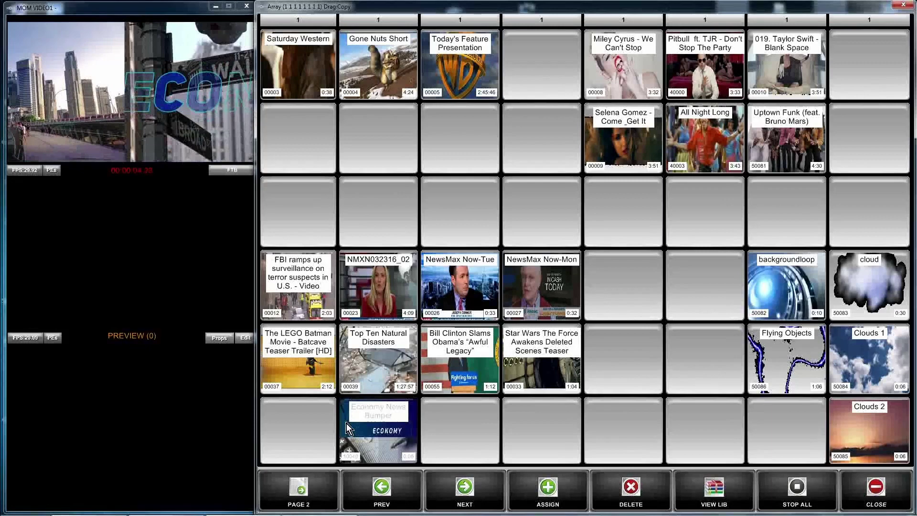
{"action": "left_click", "coordinate": [380, 417]}
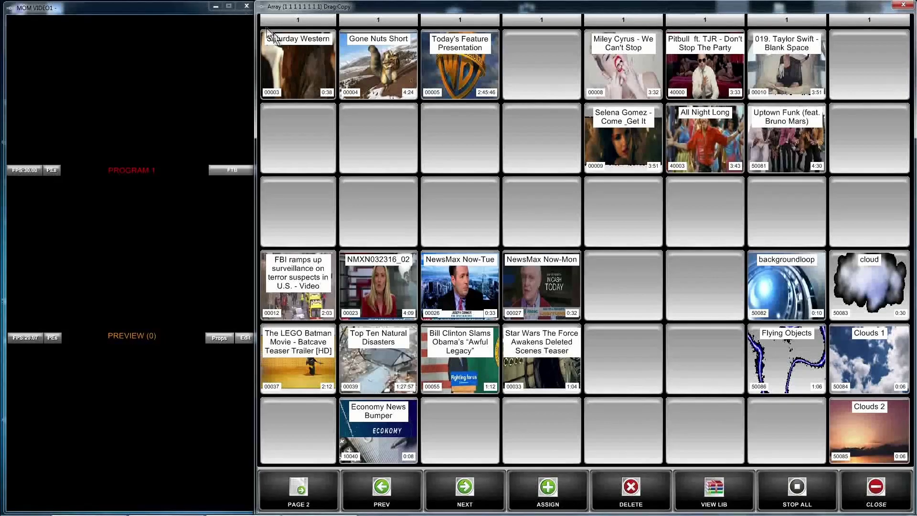
- Switch to DropBox, review the NEWS Video rule's settings, save and exit the rule, and close Apps Manager
{"action": "mouse_move", "coordinate": [729, 515]}
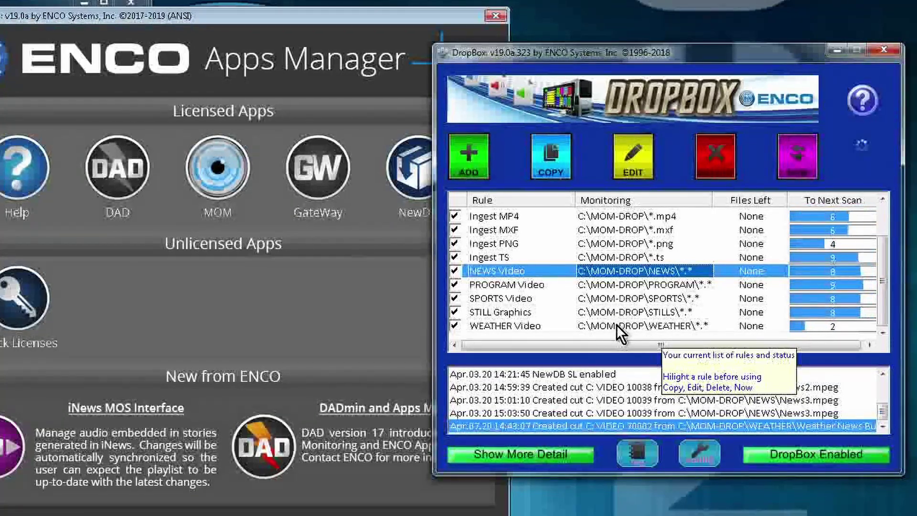
{"action": "double_click", "coordinate": [609, 271]}
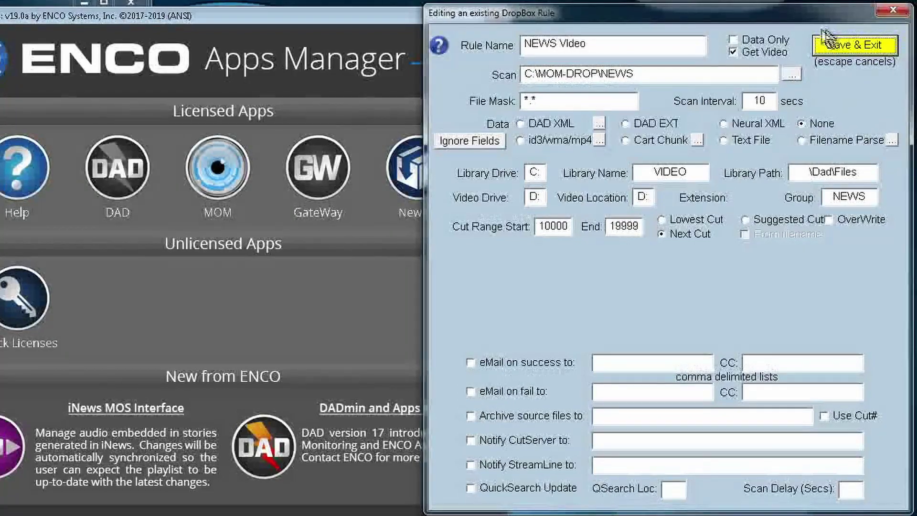
{"action": "left_click", "coordinate": [871, 44]}
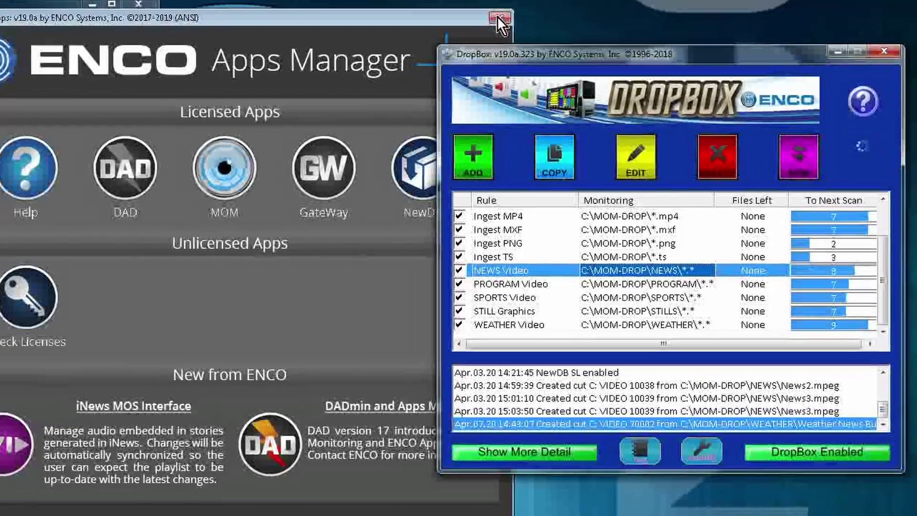
{"action": "left_click", "coordinate": [499, 18]}
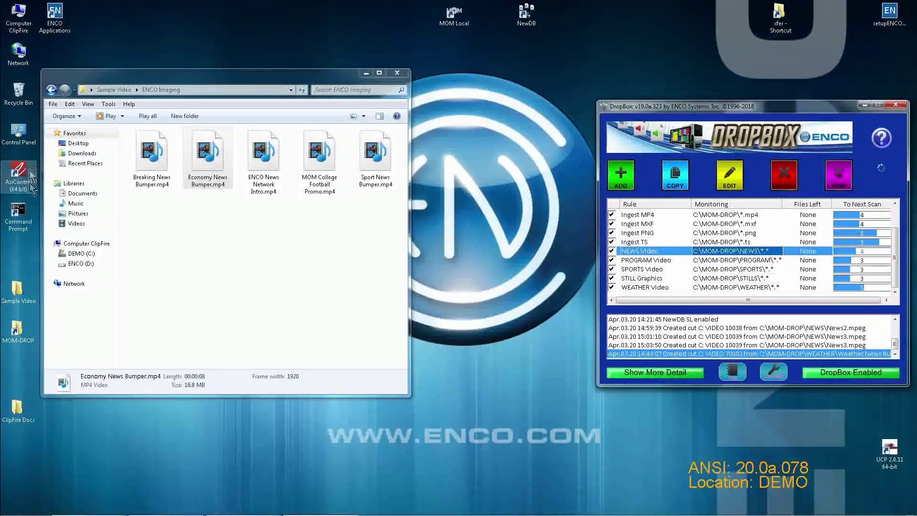
- Open the MOM-DROP folder, move Breaking News Bumper.mp4 from ENCO Imaging into its NEWS subfolder, and open that subfolder
{"action": "left_click", "coordinate": [16, 336]}
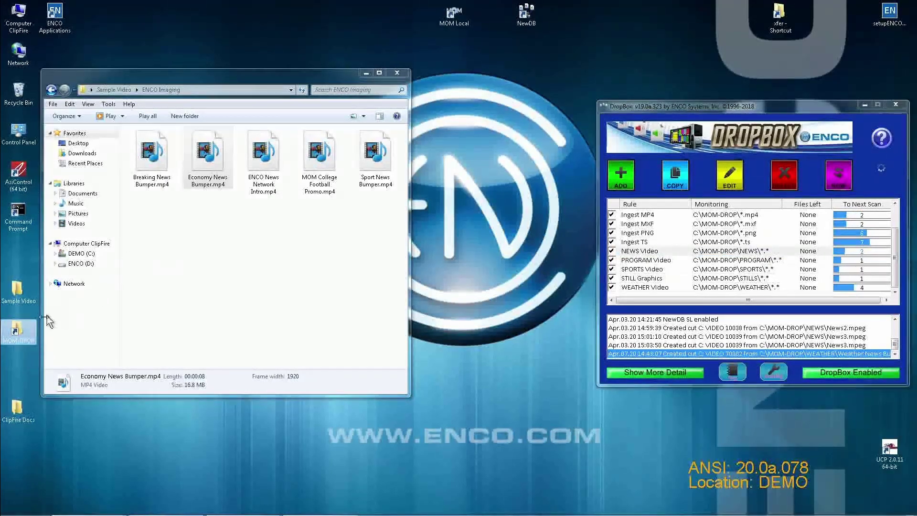
{"action": "double_click", "coordinate": [17, 334]}
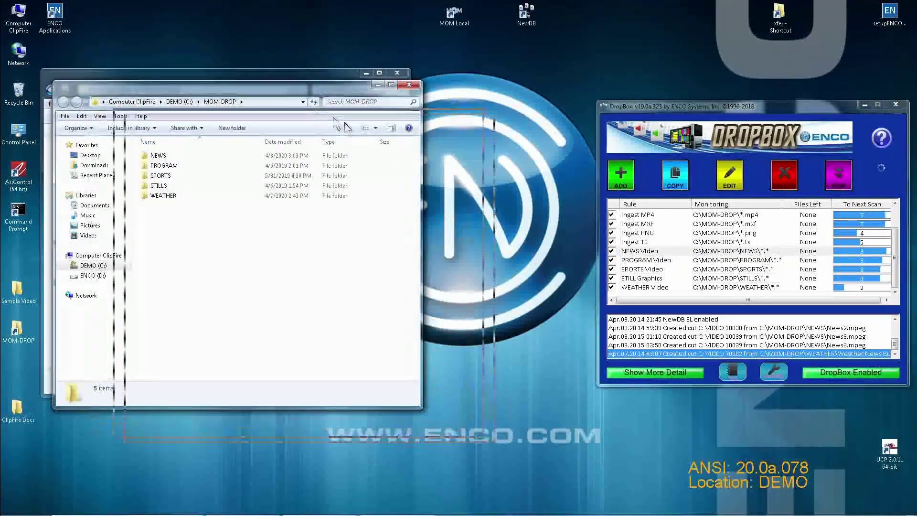
{"action": "left_click_drag", "start_coordinate": [390, 150], "coordinate": [389, 151]}
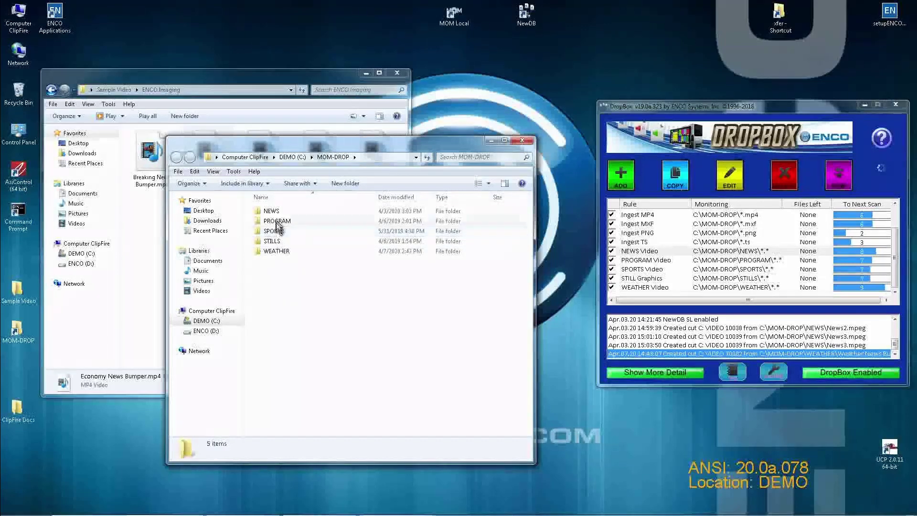
{"action": "left_click_drag", "start_coordinate": [147, 152], "coordinate": [269, 214]}
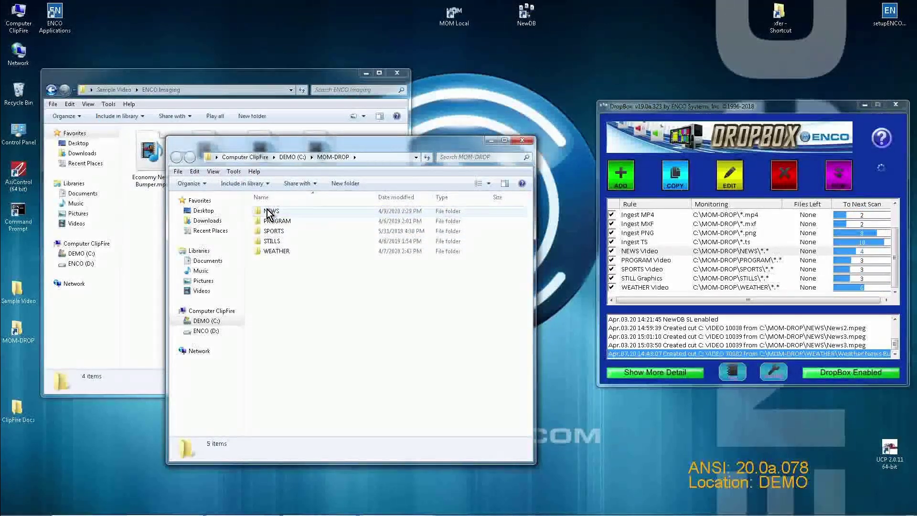
{"action": "double_click", "coordinate": [270, 211]}
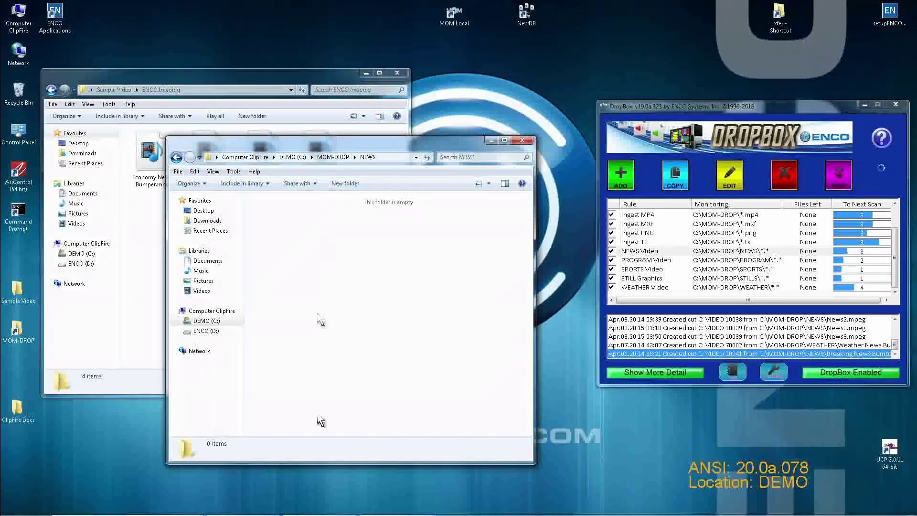
- Switch back to MOM and preview the Breaking News Bumper cut in the library's NEWS group
{"action": "mouse_move", "coordinate": [338, 514]}
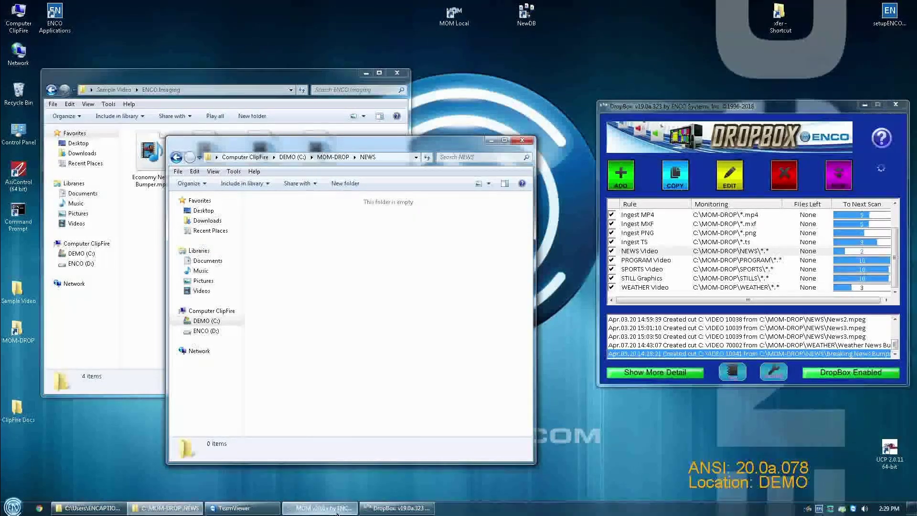
{"action": "left_click", "coordinate": [308, 510]}
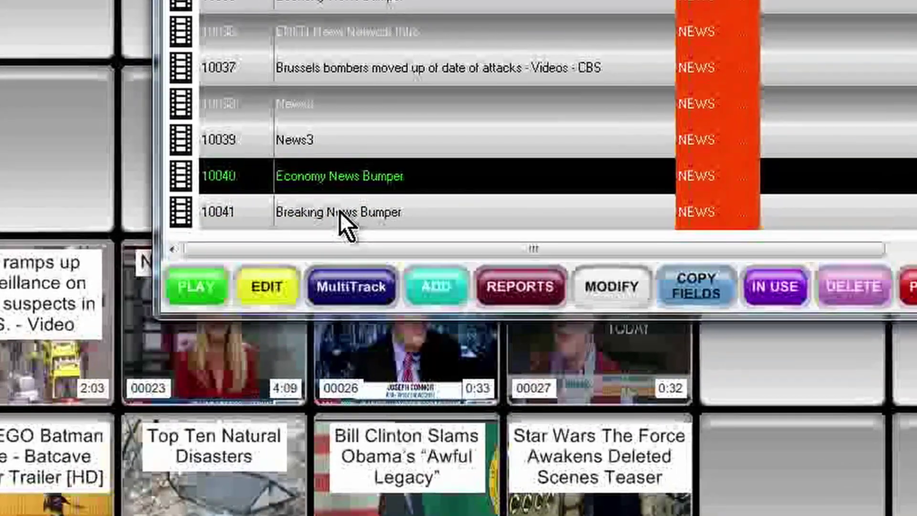
{"action": "left_click", "coordinate": [340, 211]}
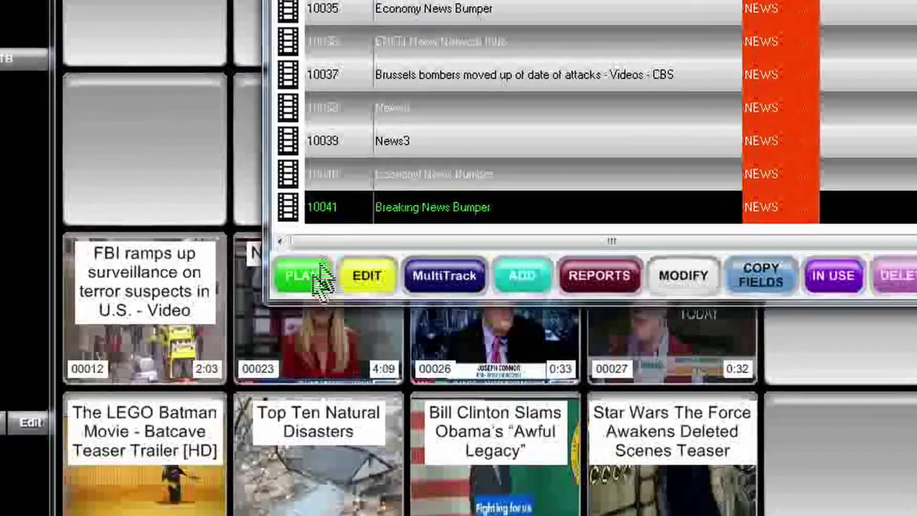
{"action": "left_click", "coordinate": [319, 278]}
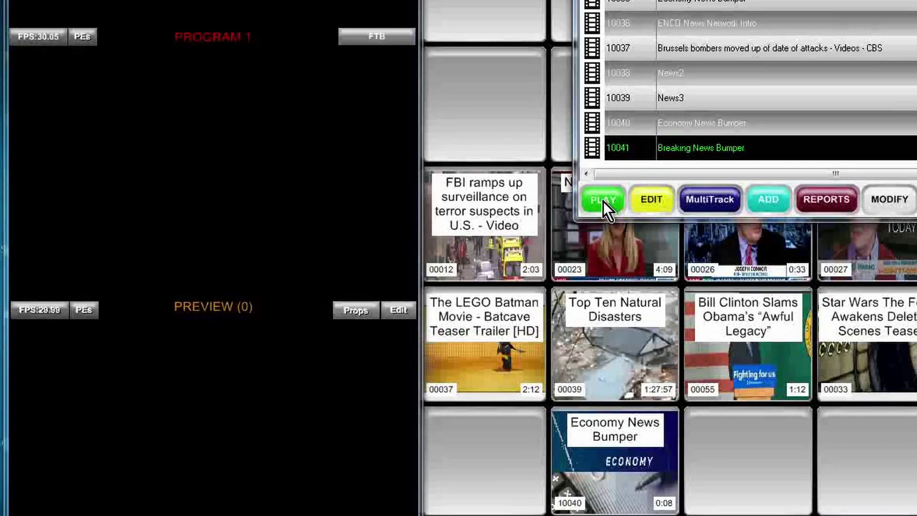
- Play Breaking News Bumper from the library, scrub and step through it with the preview editing controls, and close those controls
{"action": "left_click", "coordinate": [603, 246]}
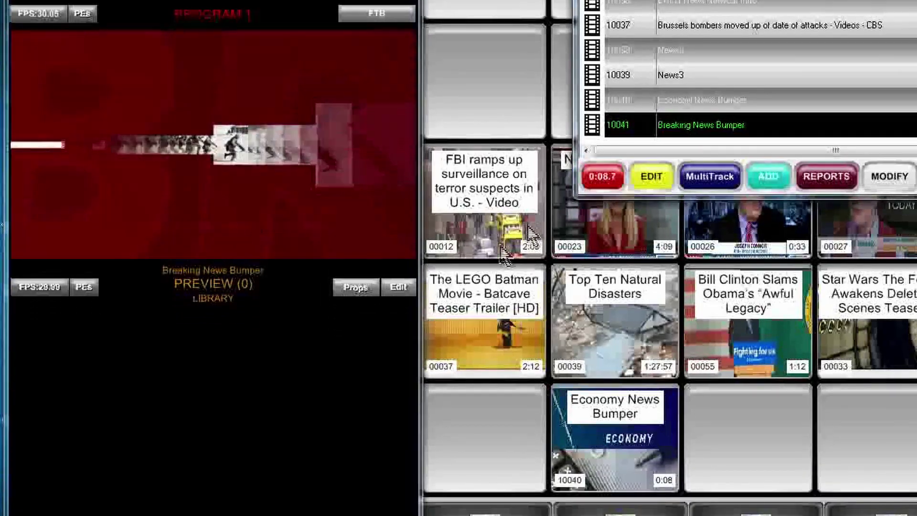
{"action": "left_click", "coordinate": [398, 292]}
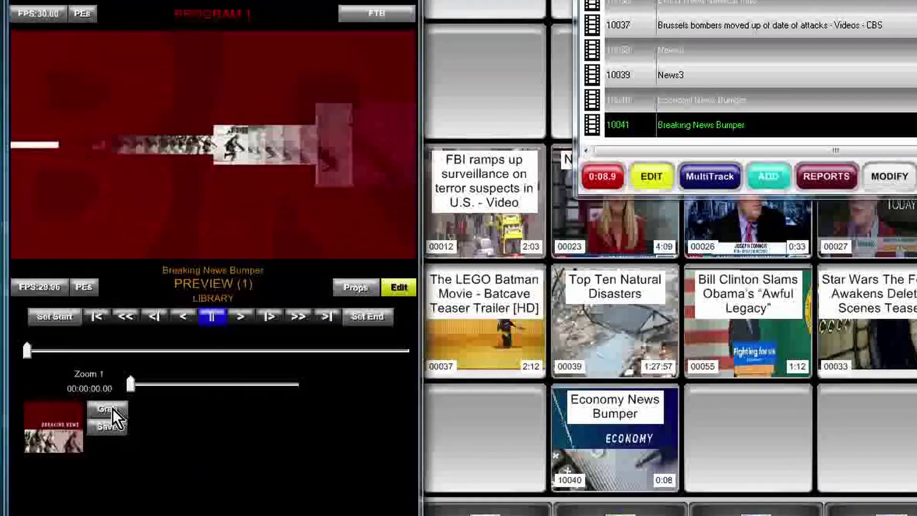
{"action": "left_click_drag", "start_coordinate": [25, 349], "coordinate": [105, 362]}
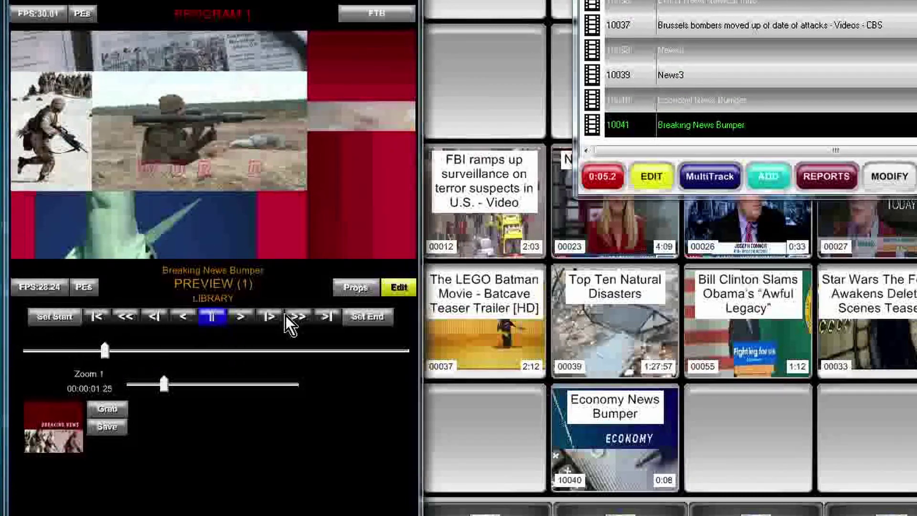
{"action": "left_click", "coordinate": [328, 317]}
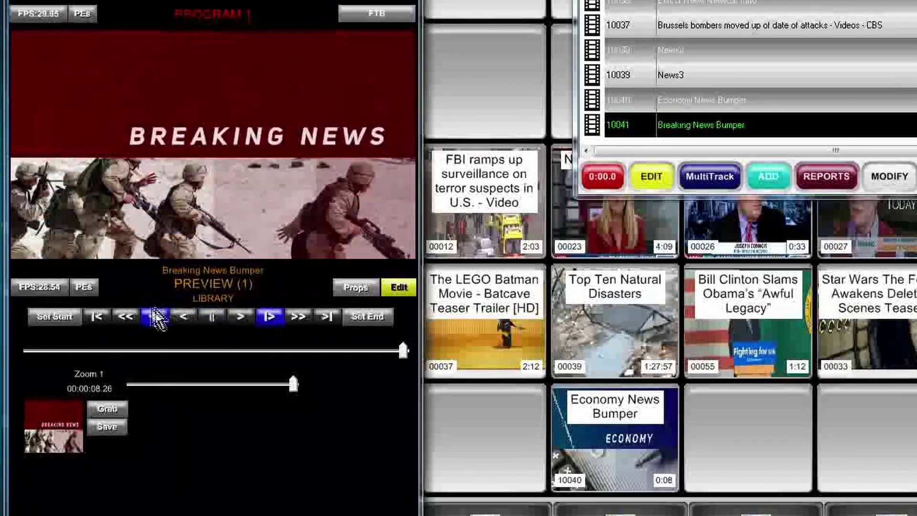
{"action": "left_click", "coordinate": [95, 317]}
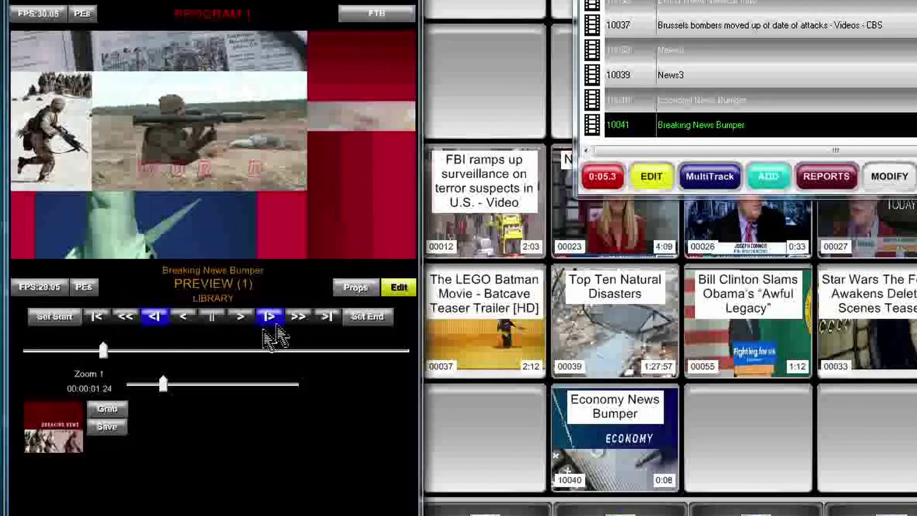
{"action": "left_click", "coordinate": [400, 289]}
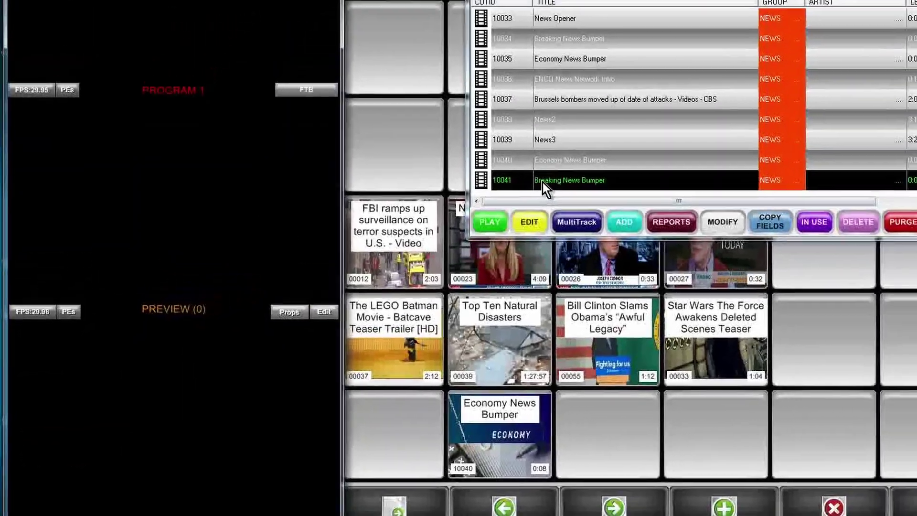
- Assign Breaking News Bumper from the library to the empty array button beside Economy News Bumper, and play it there
{"action": "left_click_drag", "start_coordinate": [543, 182], "coordinate": [602, 427]}
{"action": "left_click", "coordinate": [604, 429]}
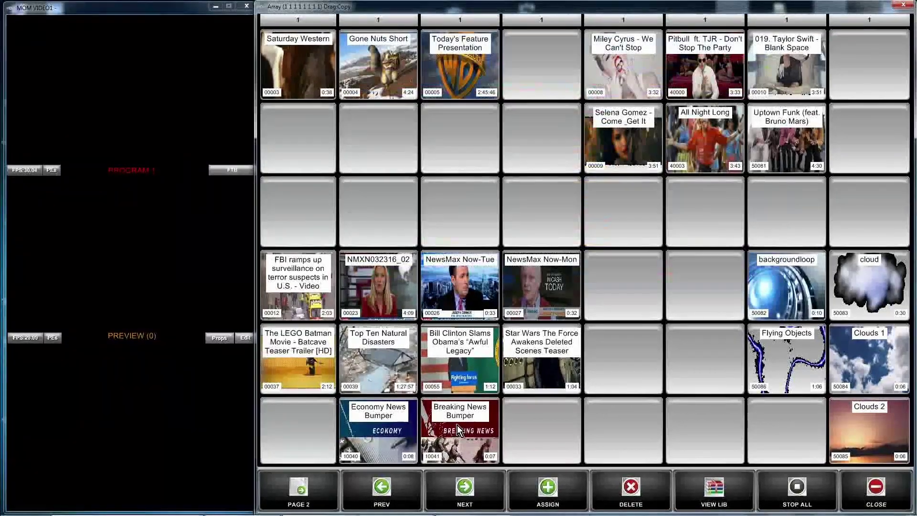
{"action": "left_click", "coordinate": [459, 426]}
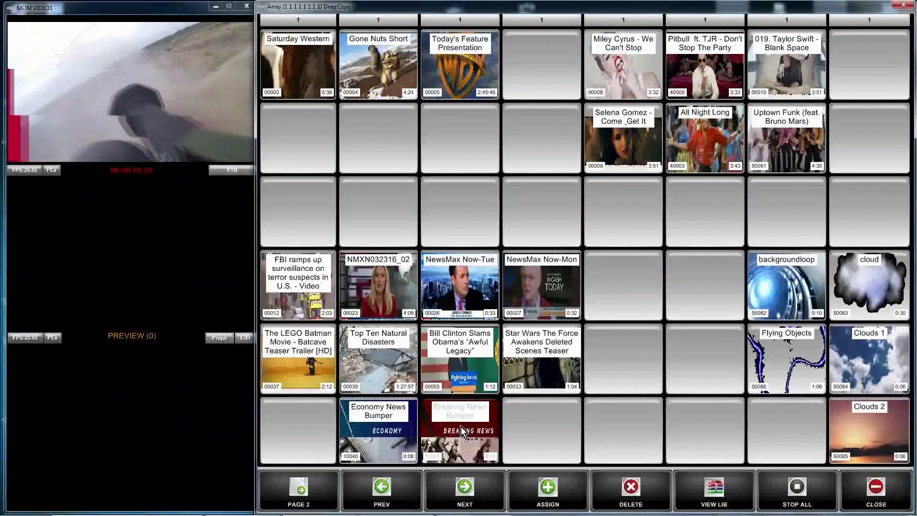